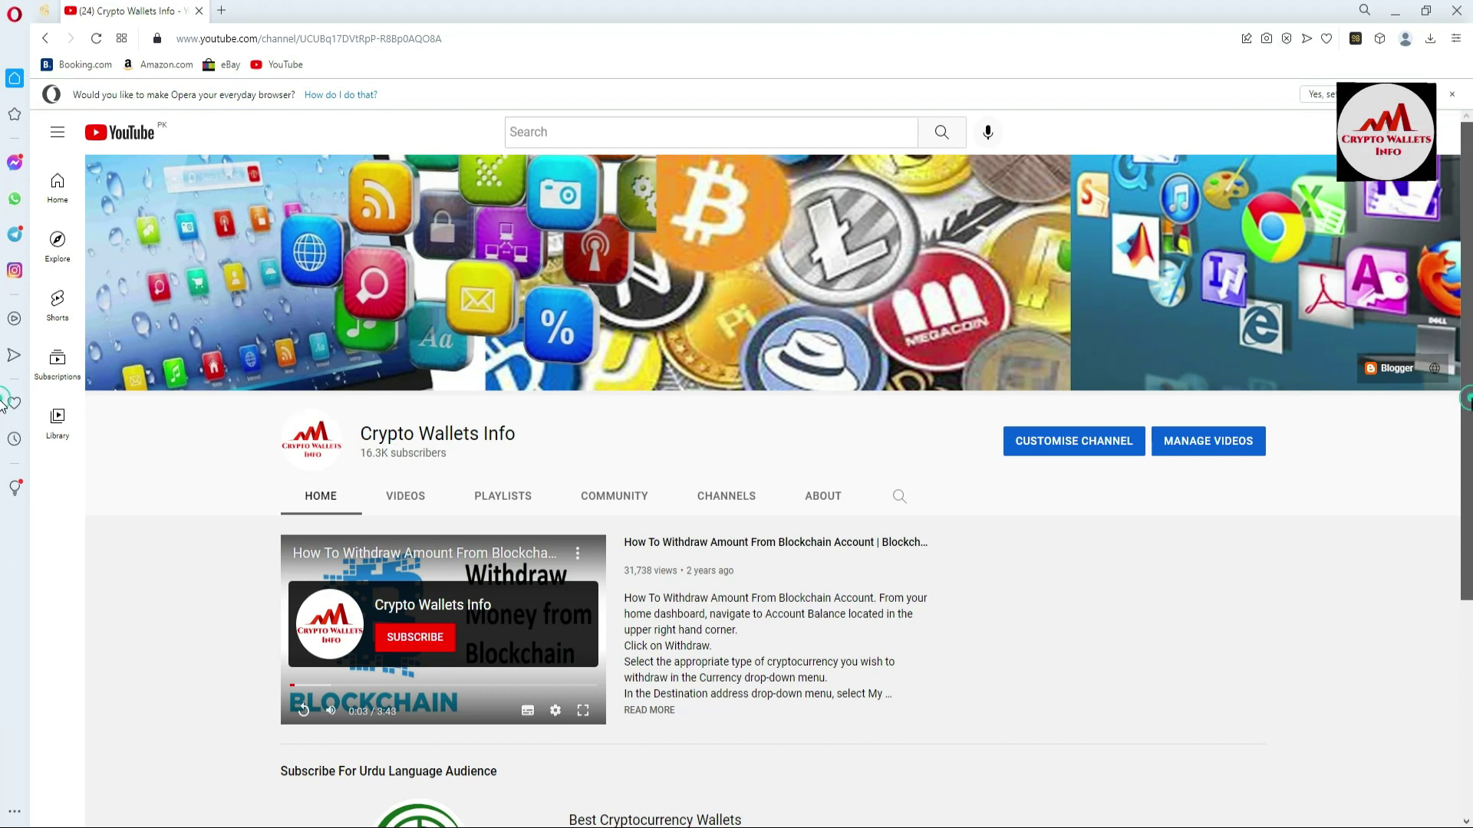
Unlock the Coin98 Wallet extension from the Opera toolbar by entering the wallet password.
{"action": "scroll", "coordinate": [1469, 537], "scroll_direction": "down", "scroll_amount": 3}
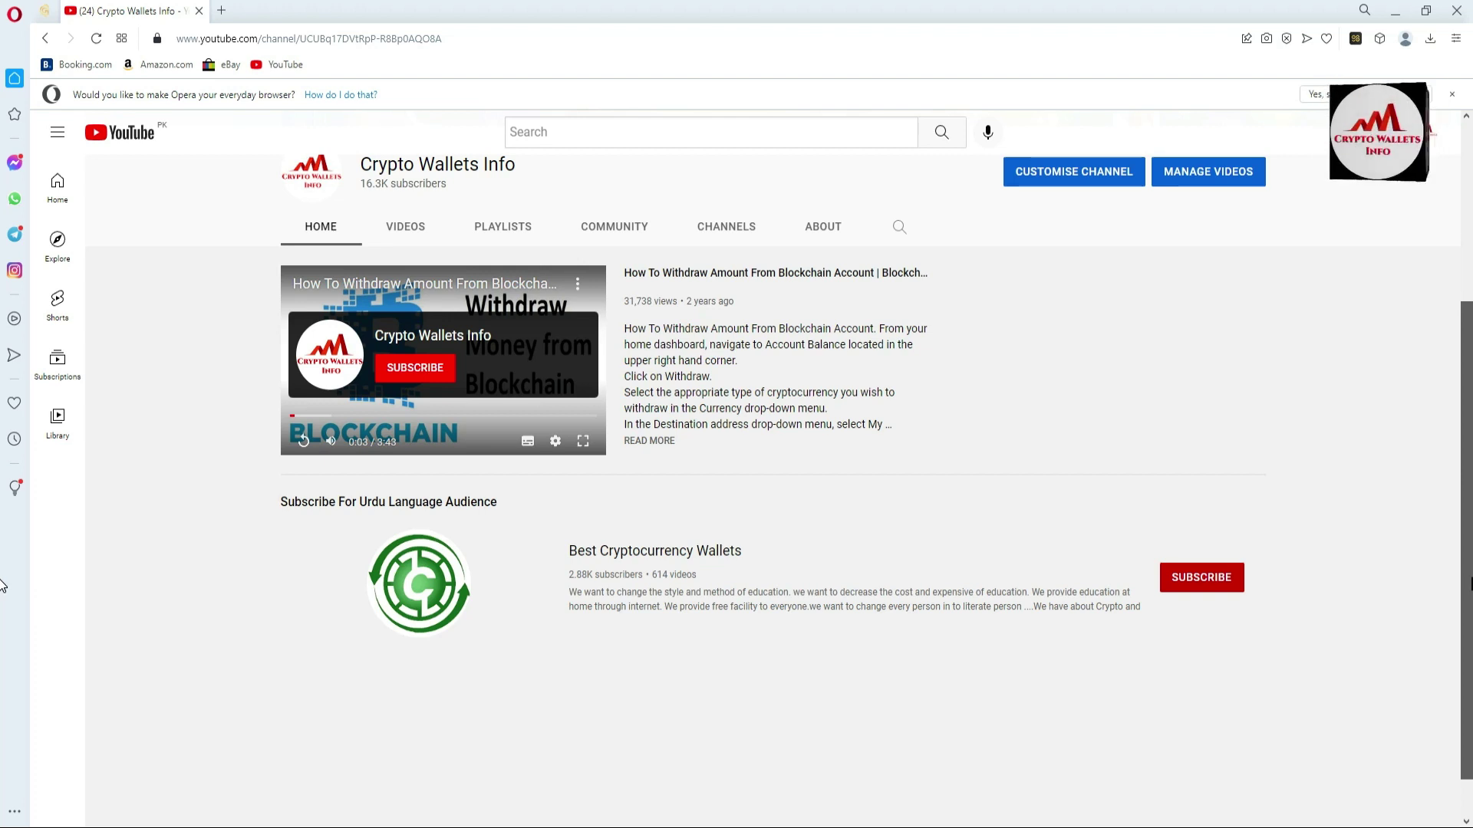
{"action": "scroll", "coordinate": [1369, 244], "scroll_direction": "up", "scroll_amount": 3}
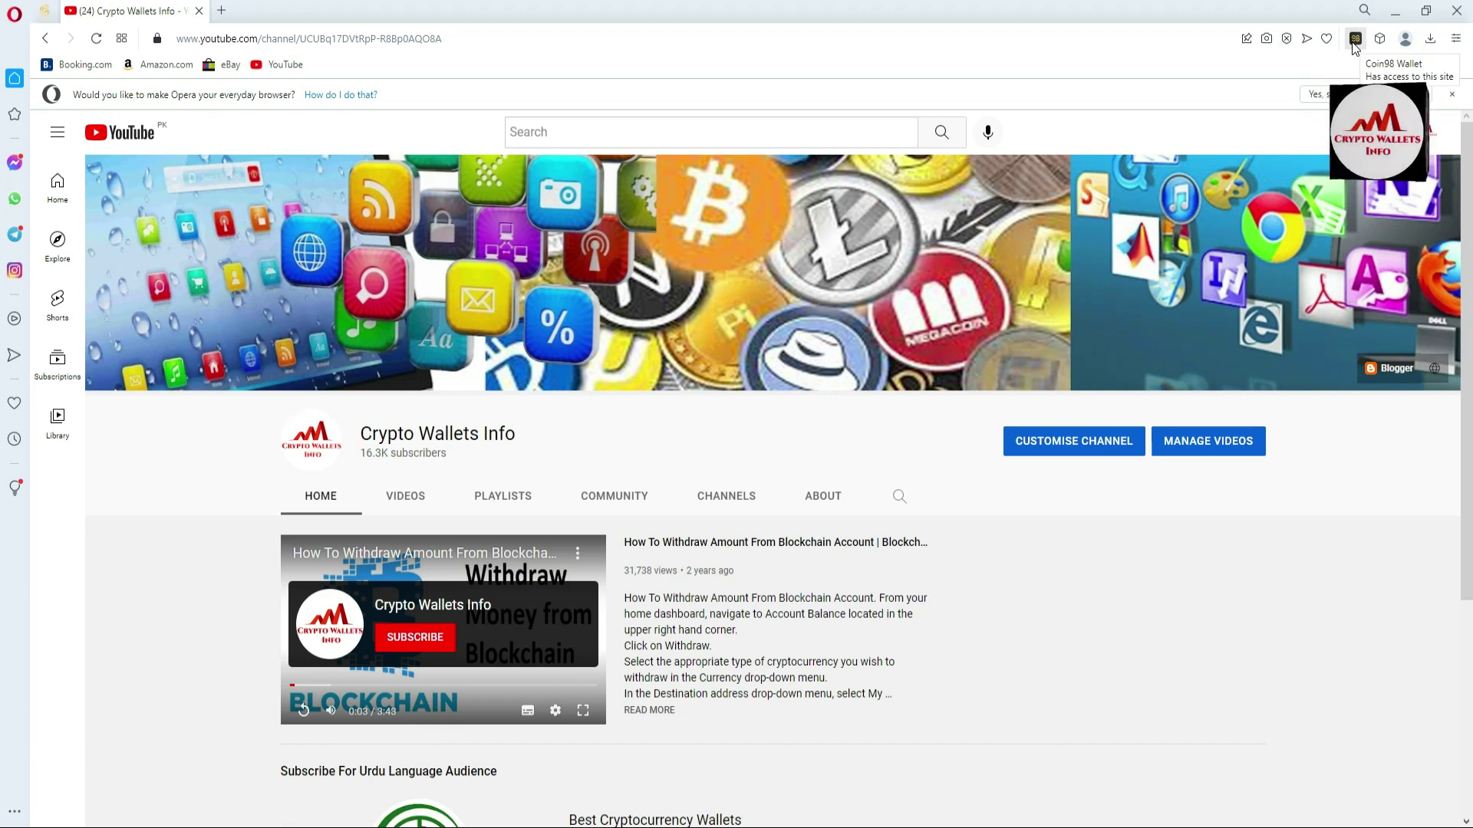
{"action": "left_click", "coordinate": [1355, 39]}
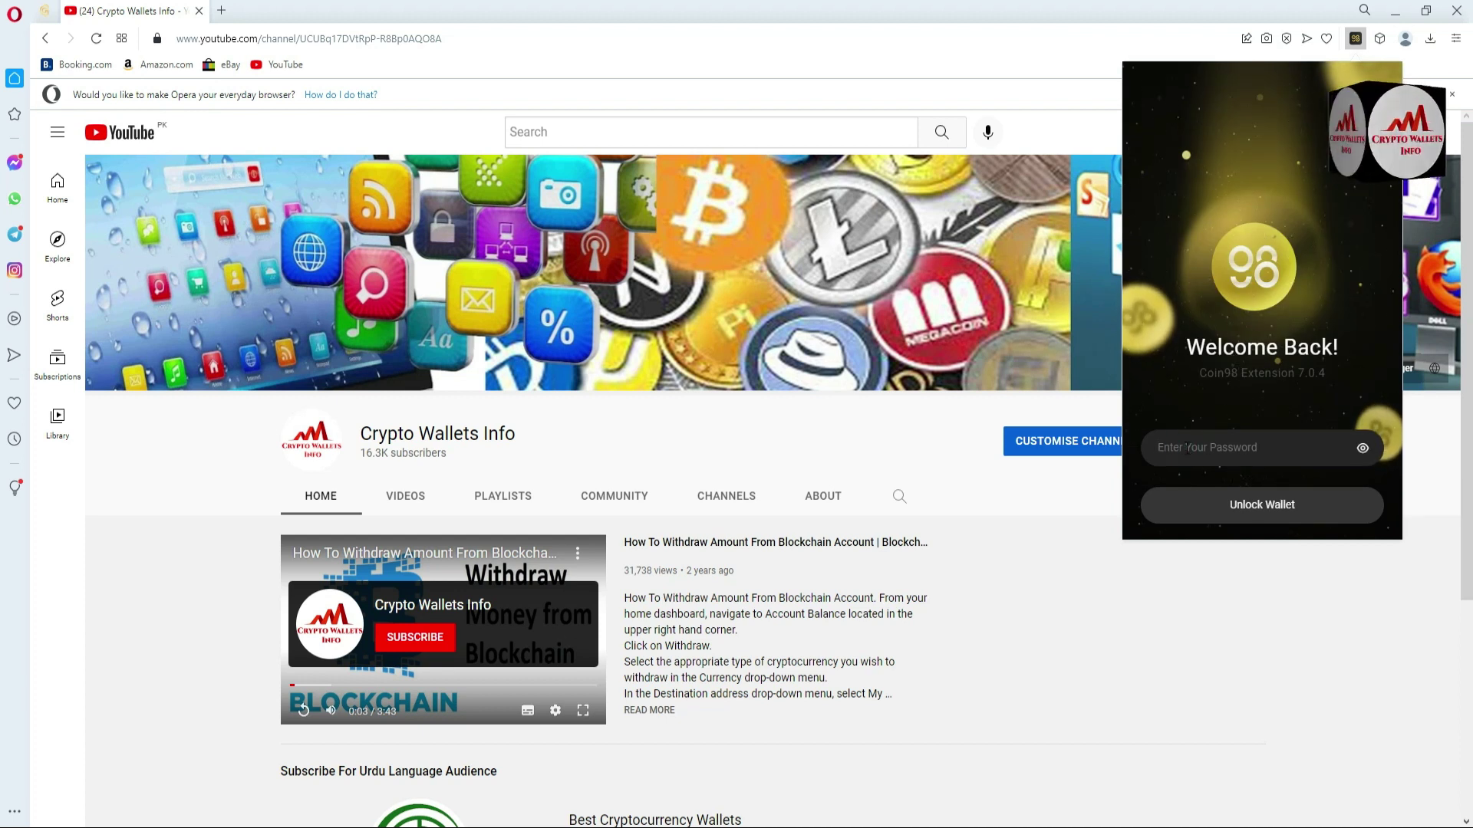
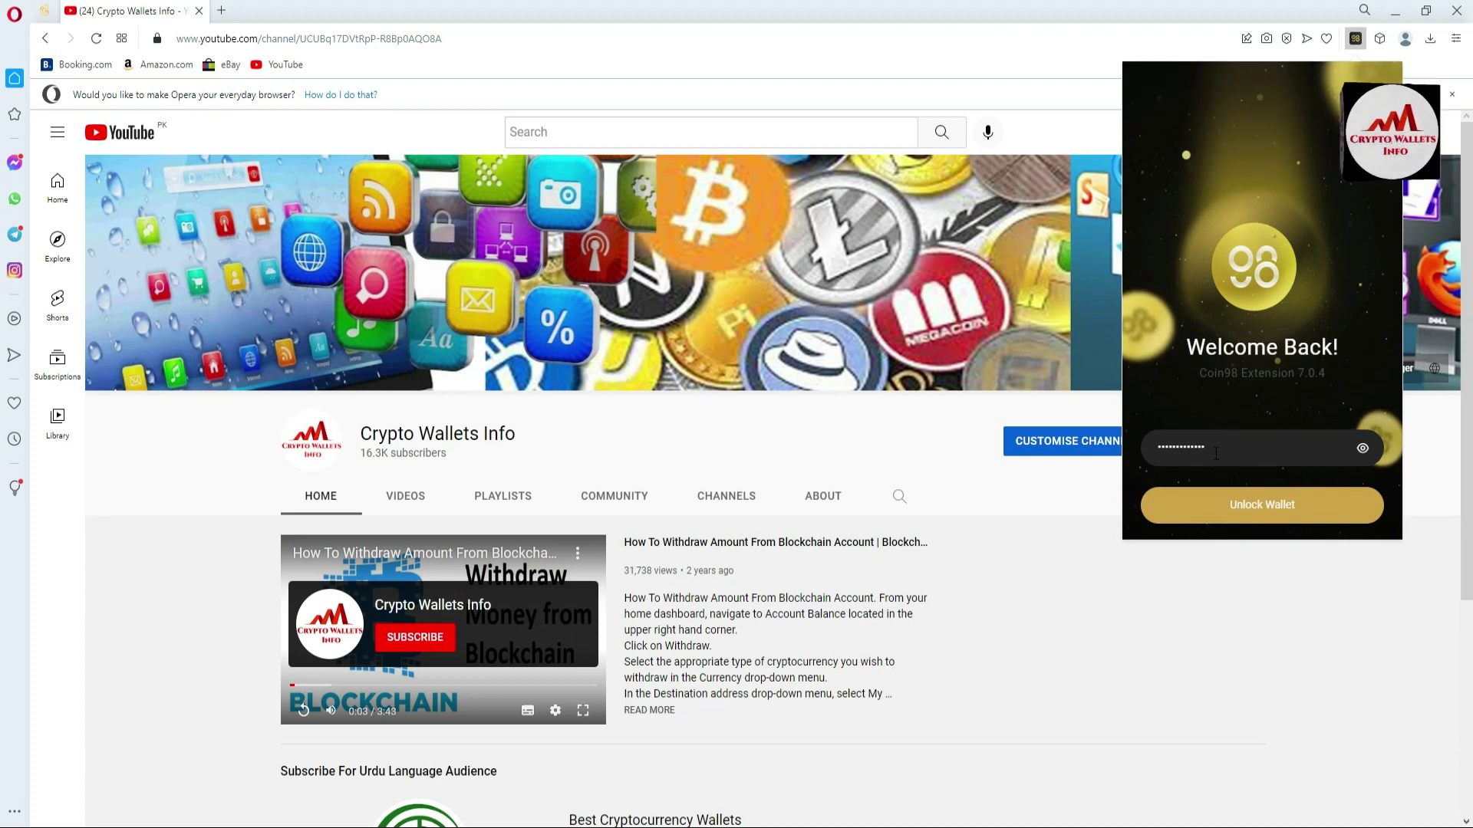
{"action": "left_click", "coordinate": [1251, 519]}
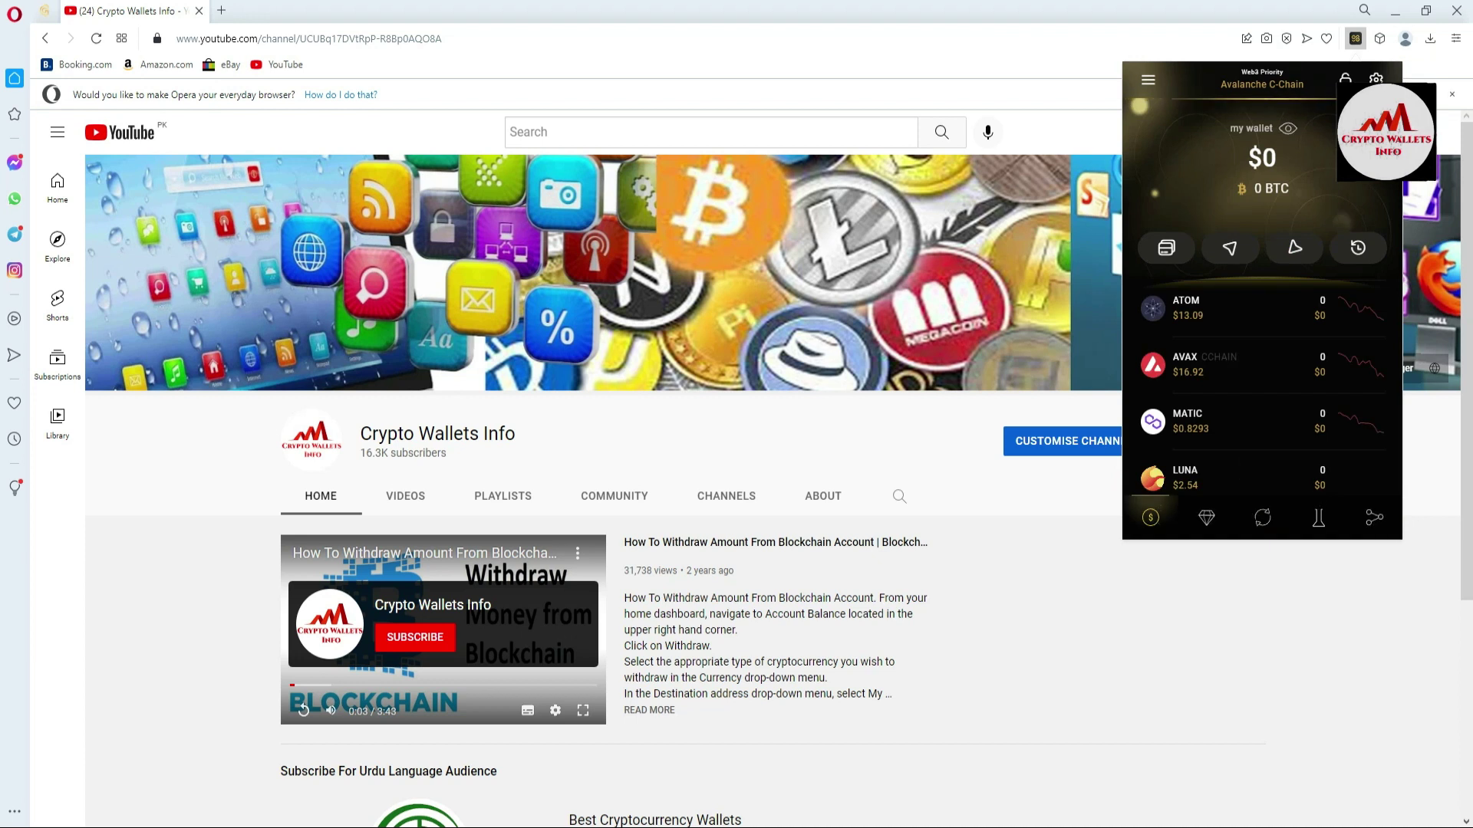
Choose Expand view in the wallet settings menu so Coin98 opens in its own browser tab.
{"action": "left_click", "coordinate": [1375, 77]}
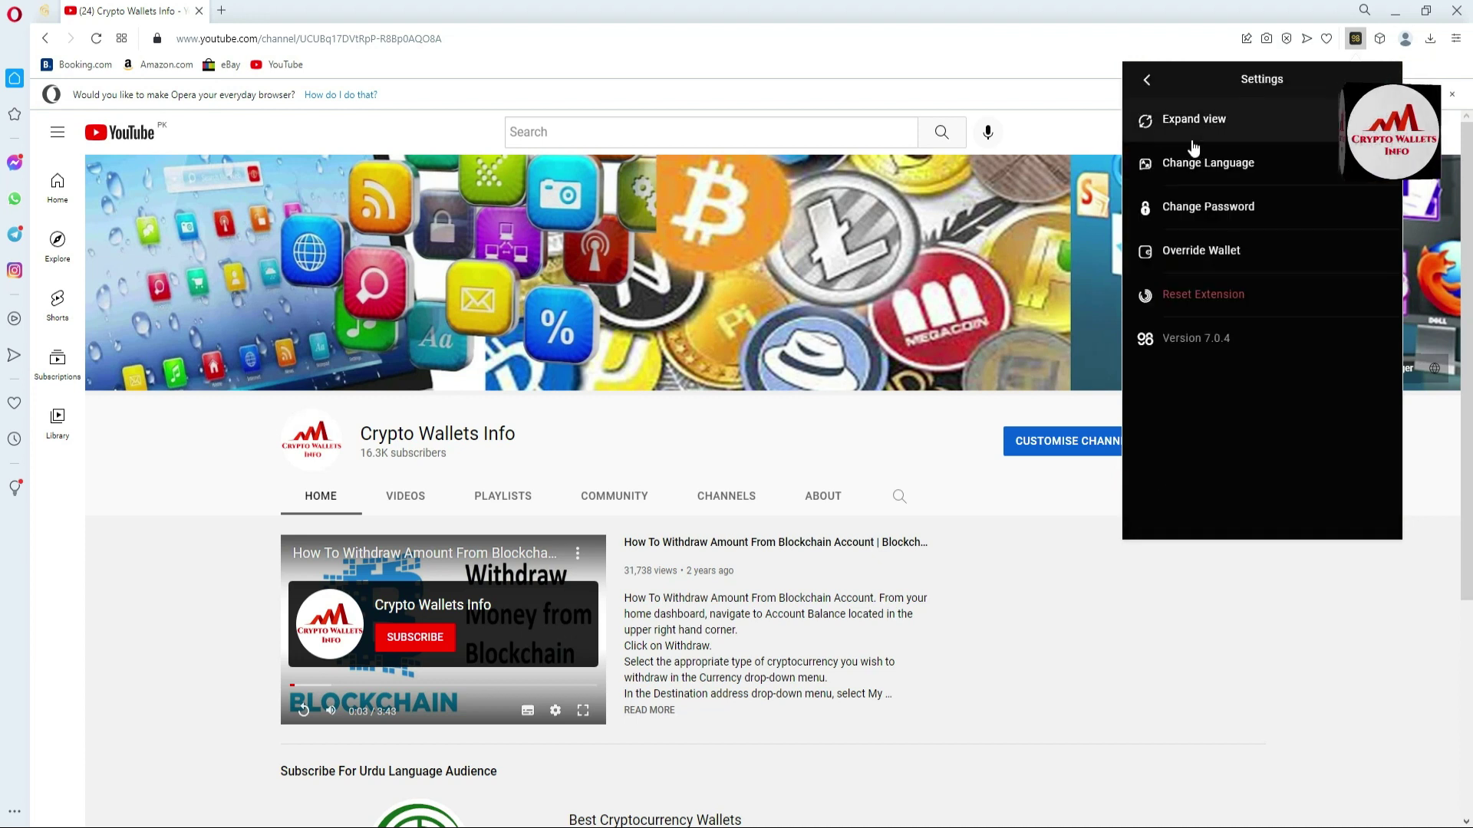
{"action": "left_click", "coordinate": [1192, 116]}
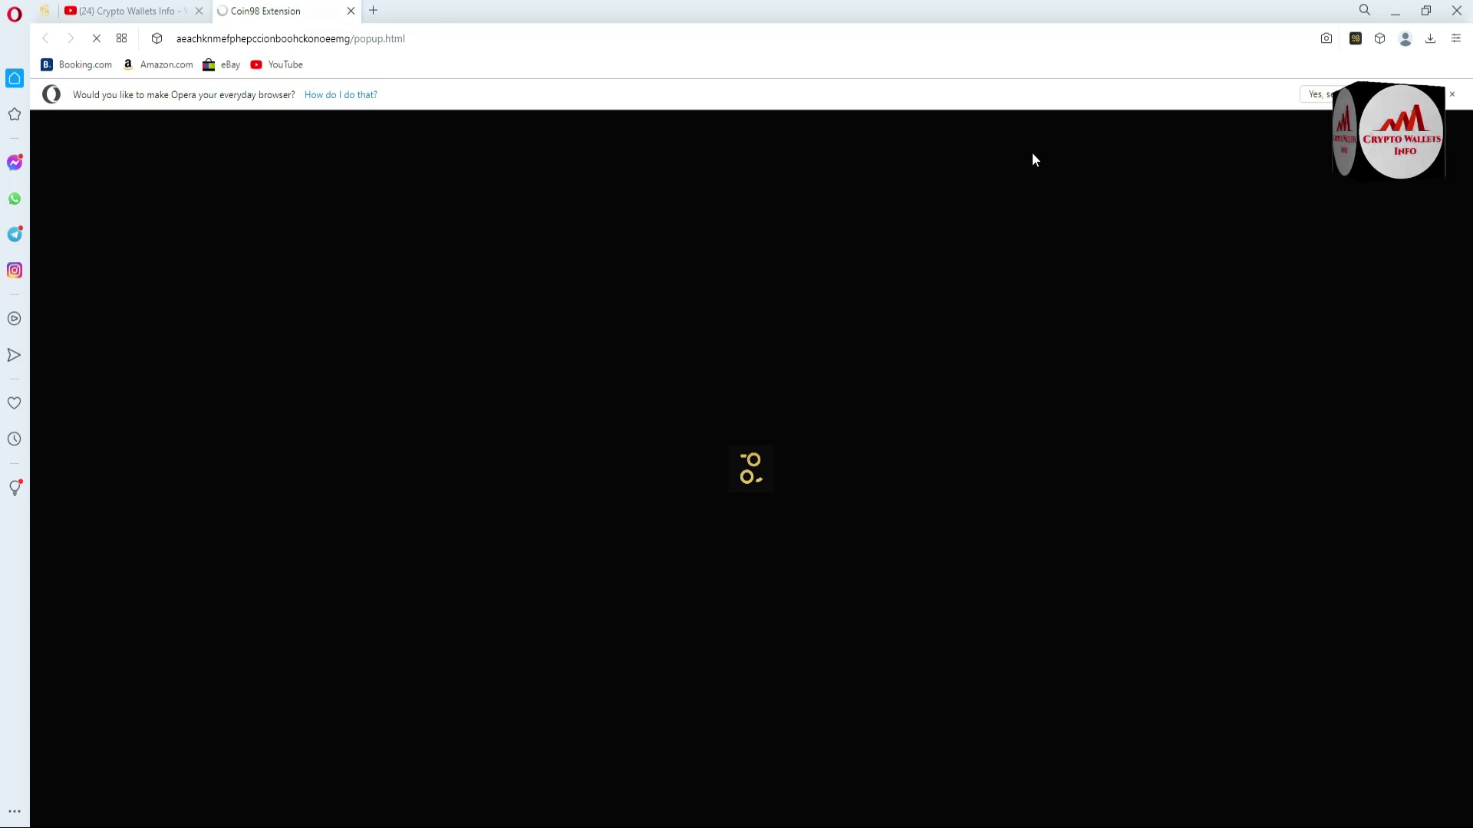
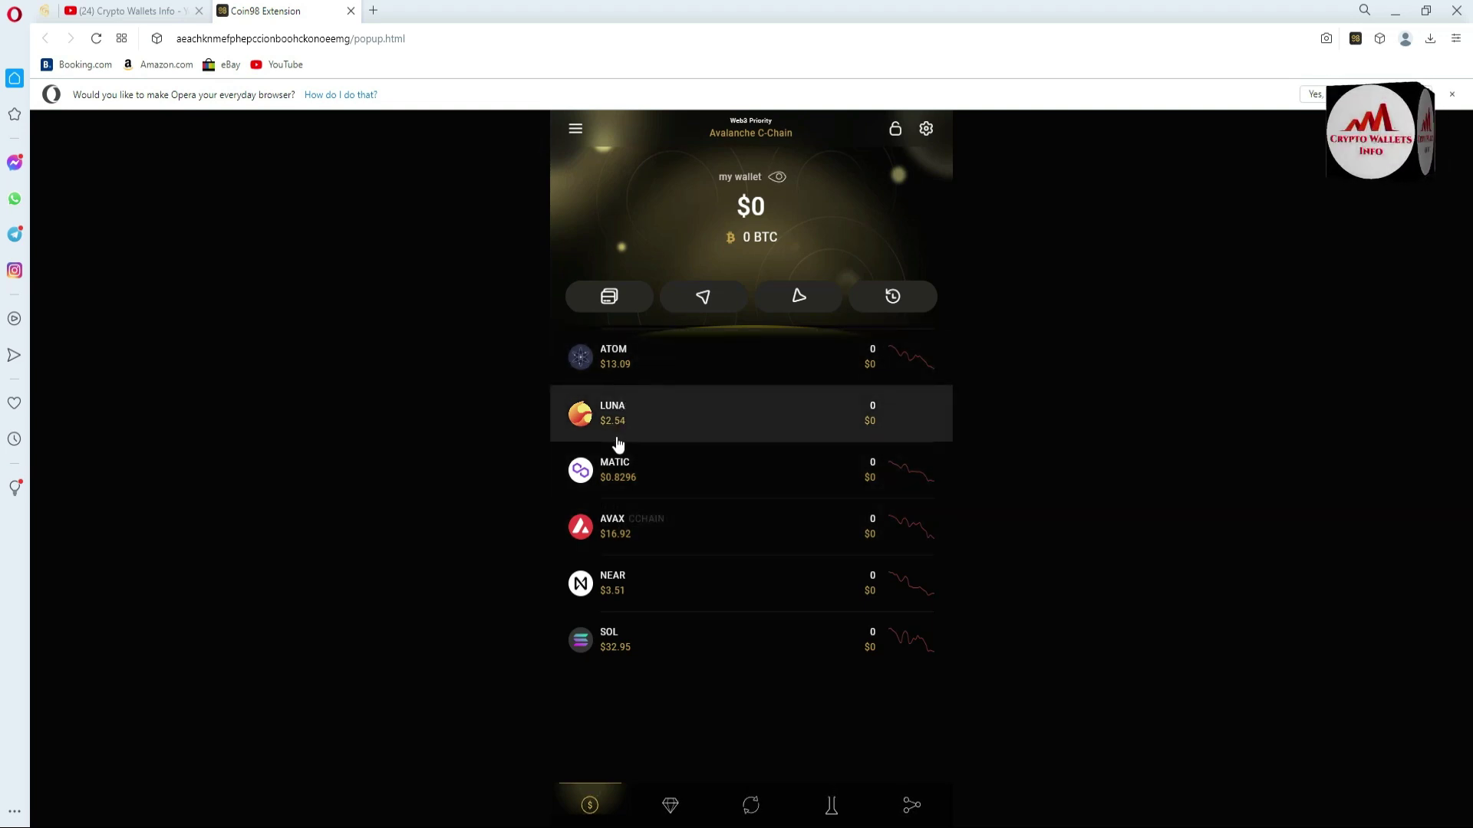
Reach the 'my wallet' home screen on Avalanche C-Chain, listing ATOM, LUNA, MATIC, AVAX, NEAR and SOL.
{"action": "left_click", "coordinate": [717, 180]}
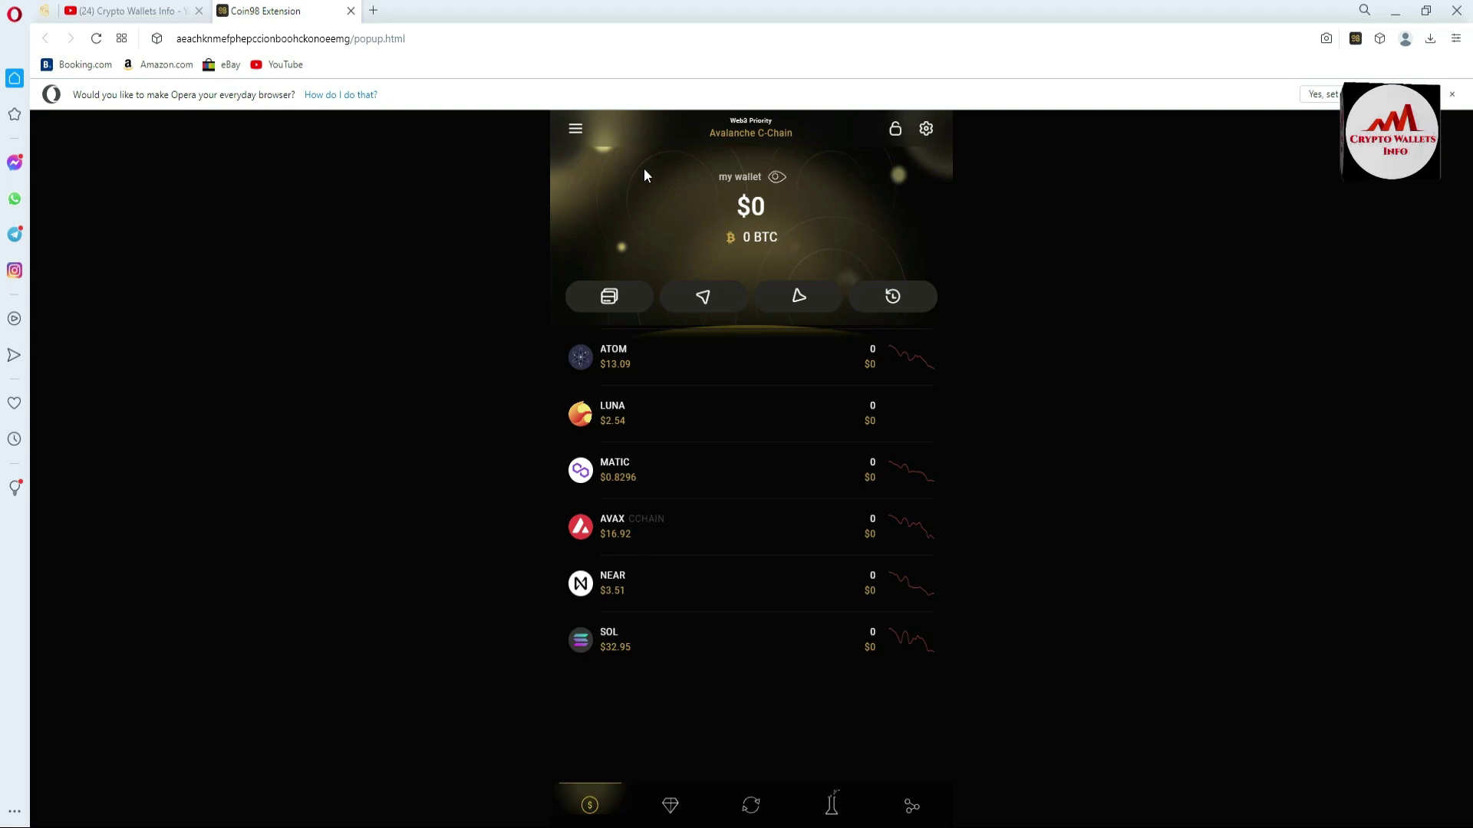
From Manage Wallet, start adding a second wallet and choose the Multi-Chain type.
{"action": "left_click", "coordinate": [576, 132]}
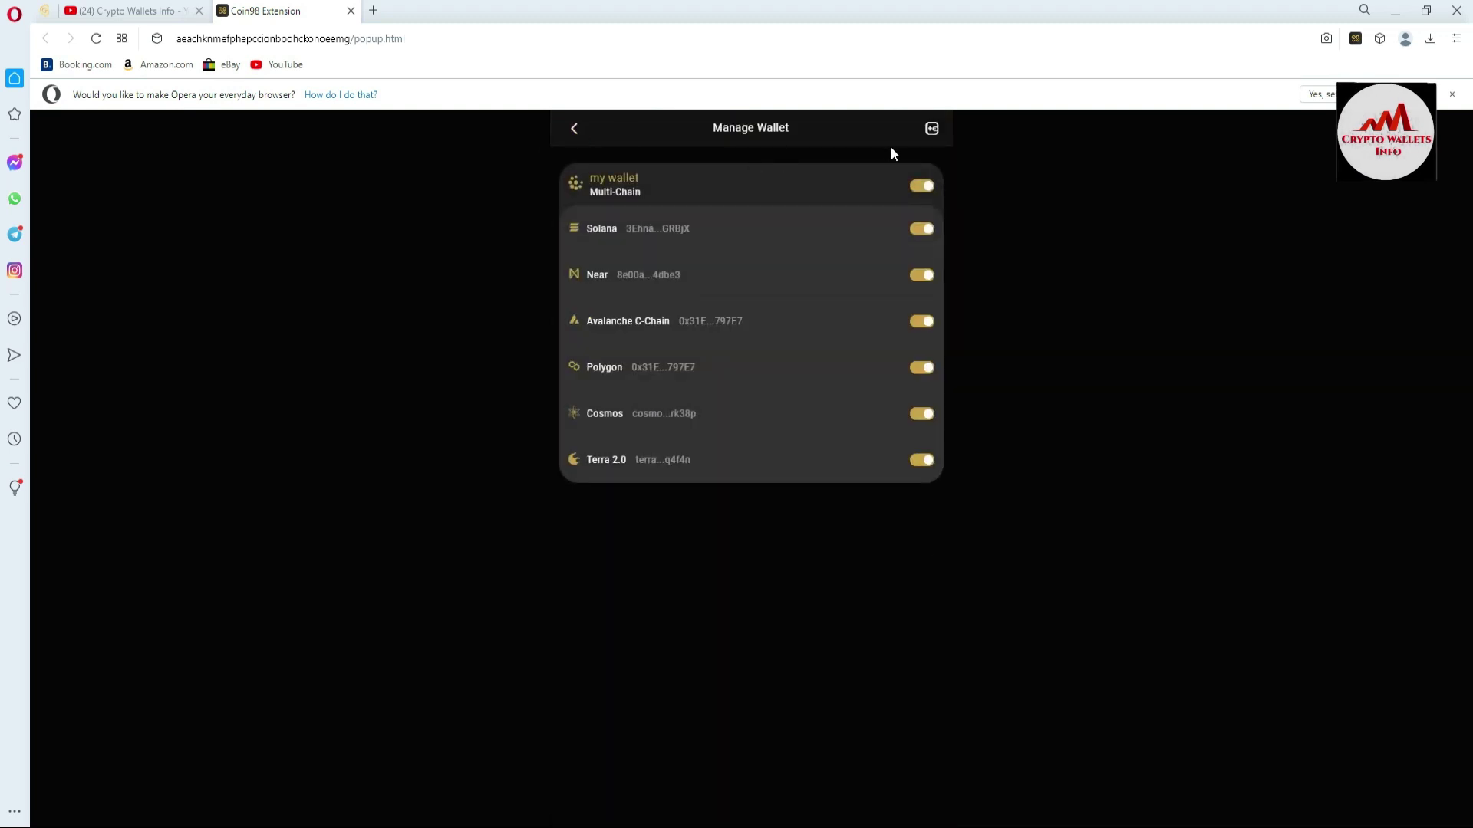
{"action": "left_click", "coordinate": [932, 132]}
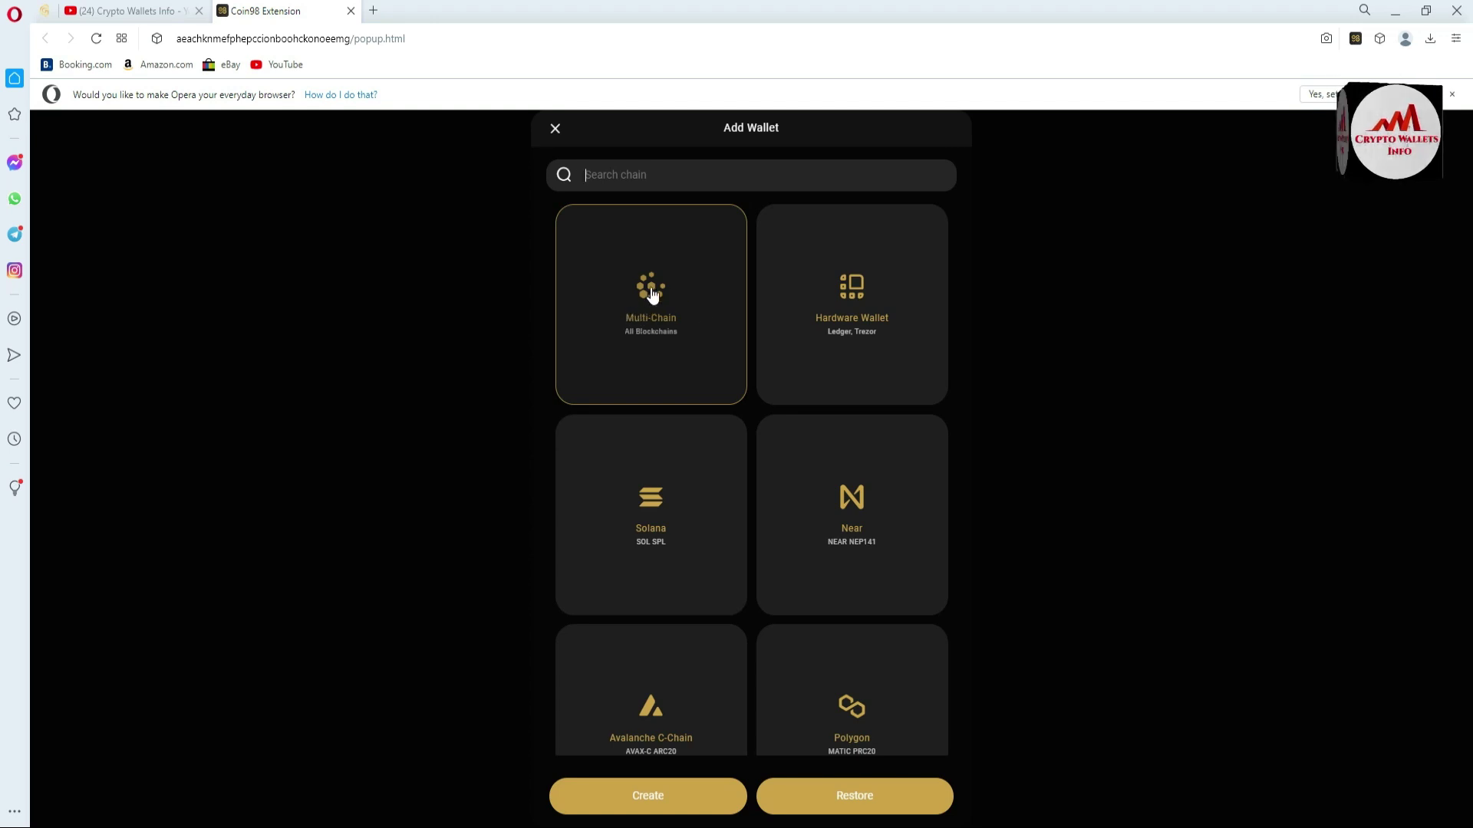
{"action": "left_click", "coordinate": [666, 805]}
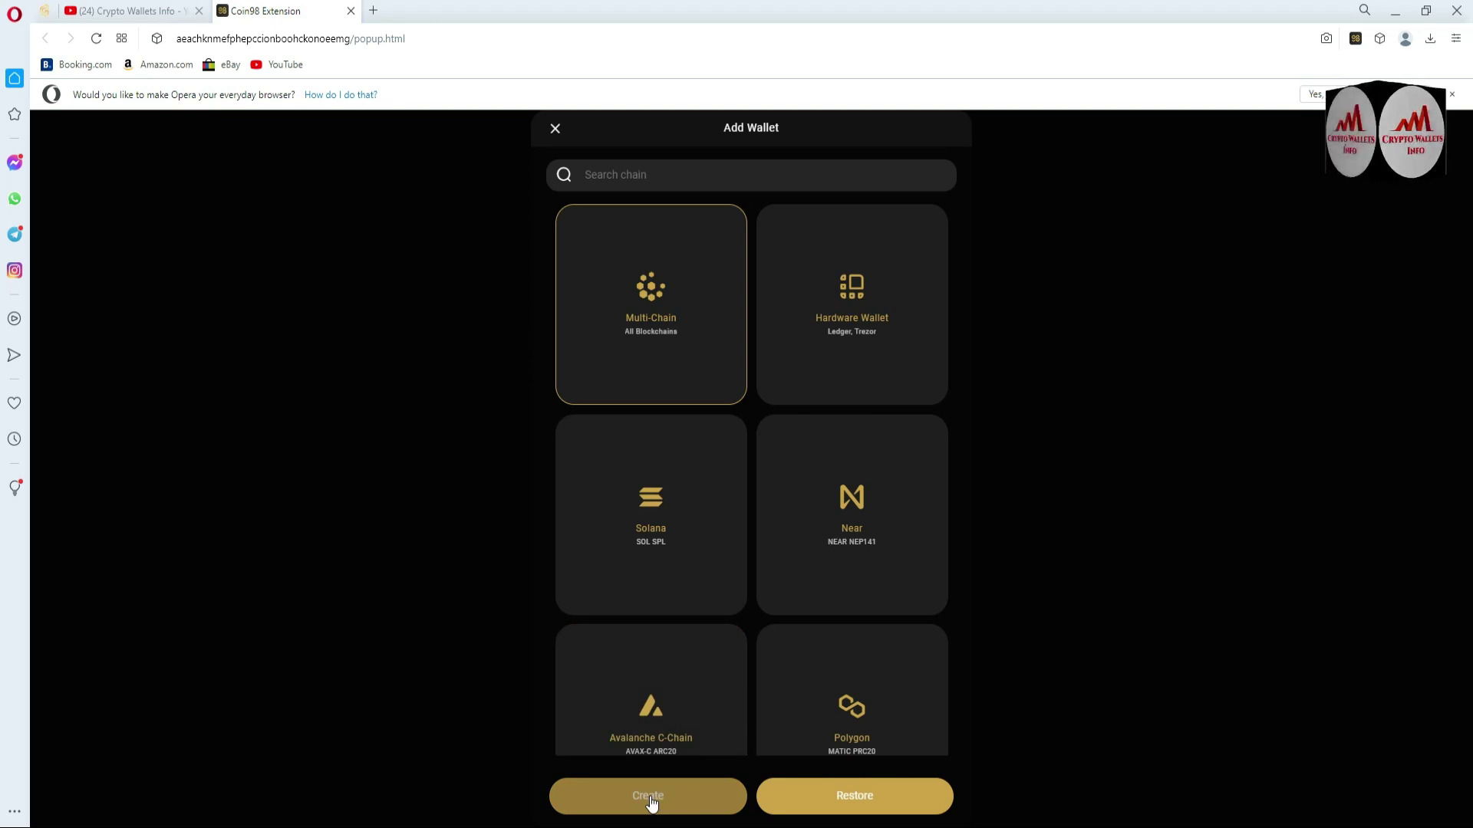
Create a wallet named 'Wallet no 2' and copy its generated passphrase.
{"action": "left_click", "coordinate": [649, 799]}
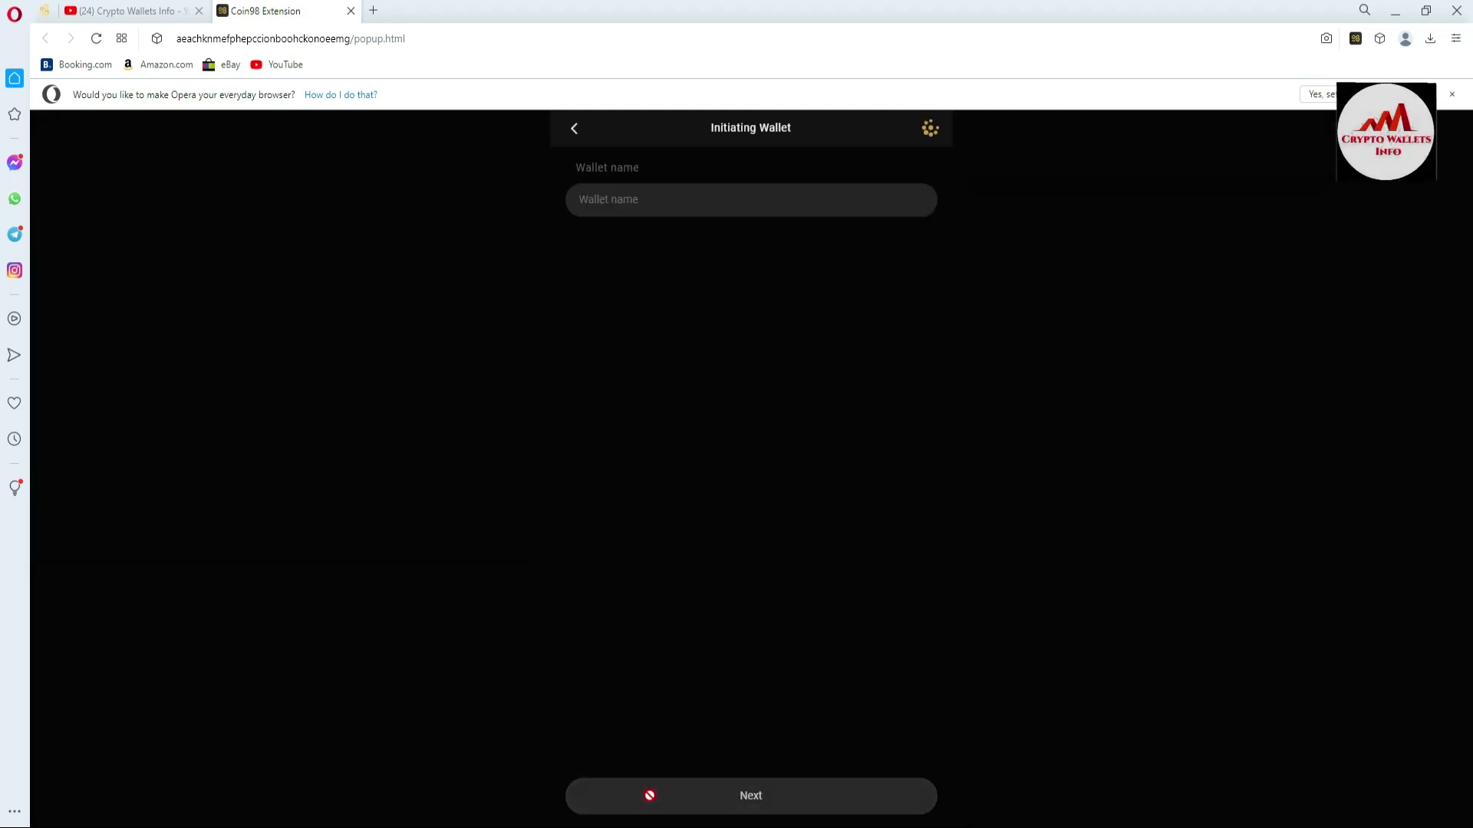
{"action": "left_click", "coordinate": [641, 201]}
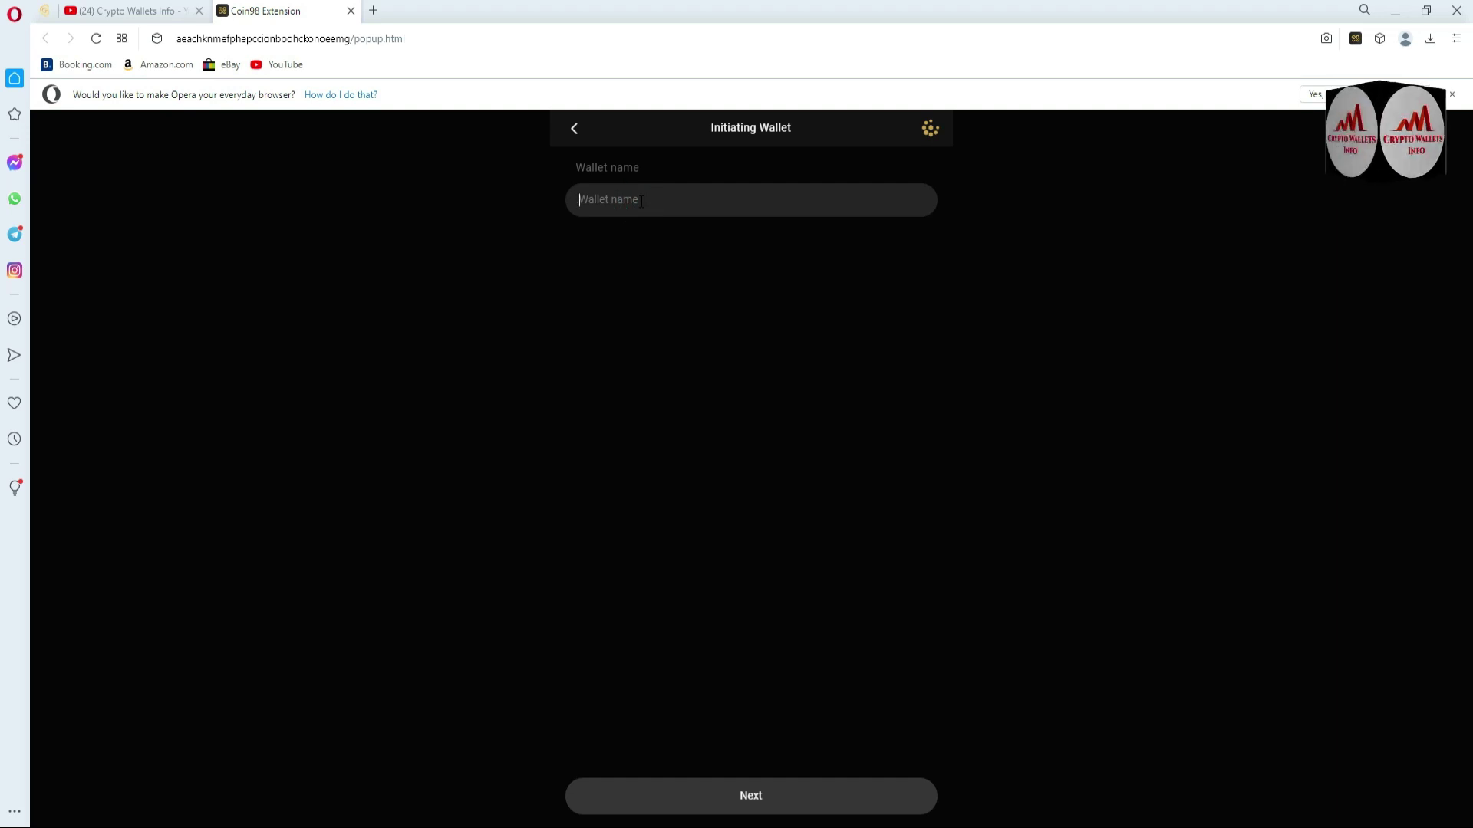
{"action": "type", "text": "W"}
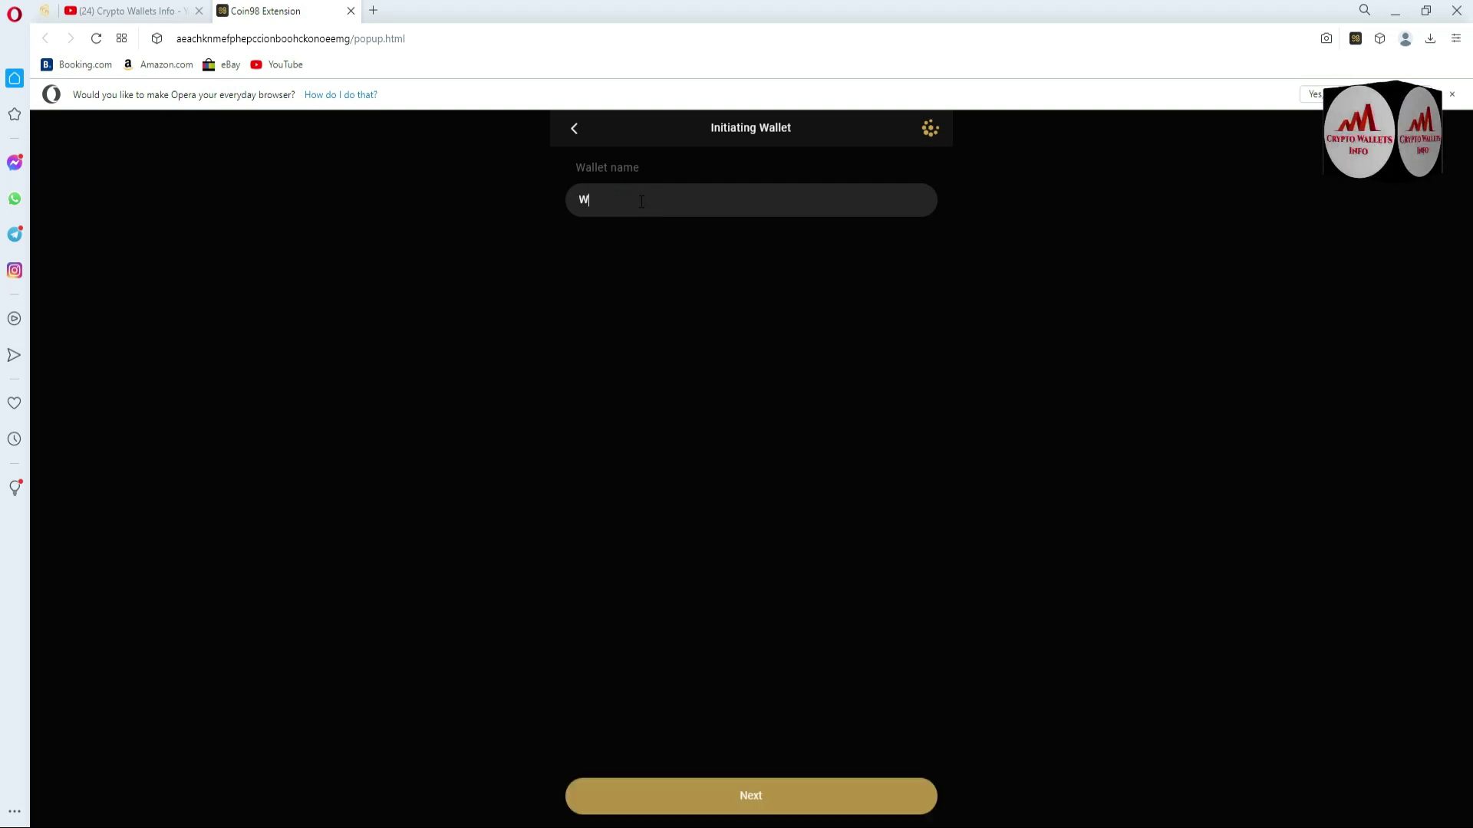
{"action": "type", "text": "alle"}
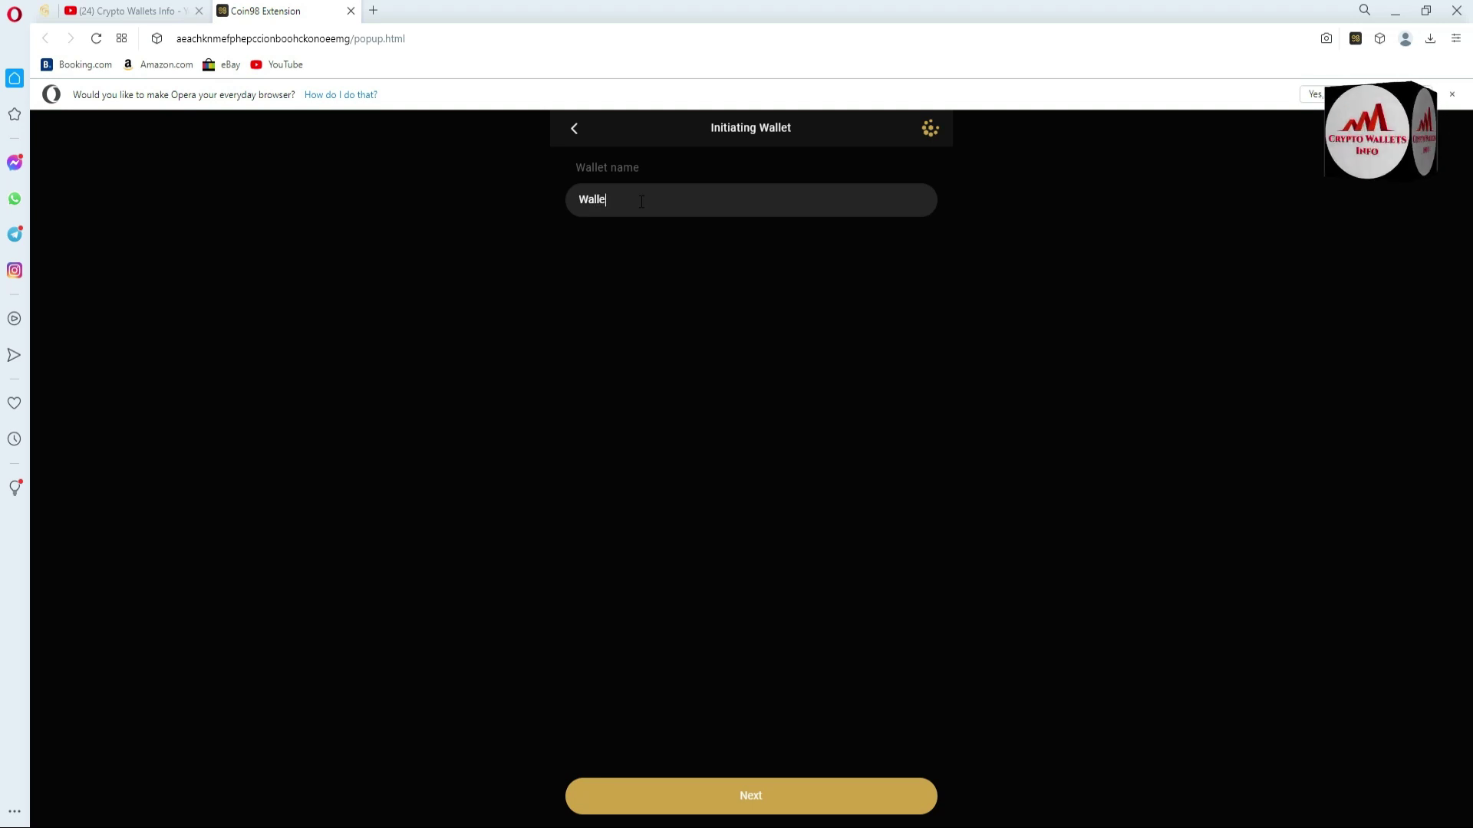
{"action": "type", "text": "t no 2"}
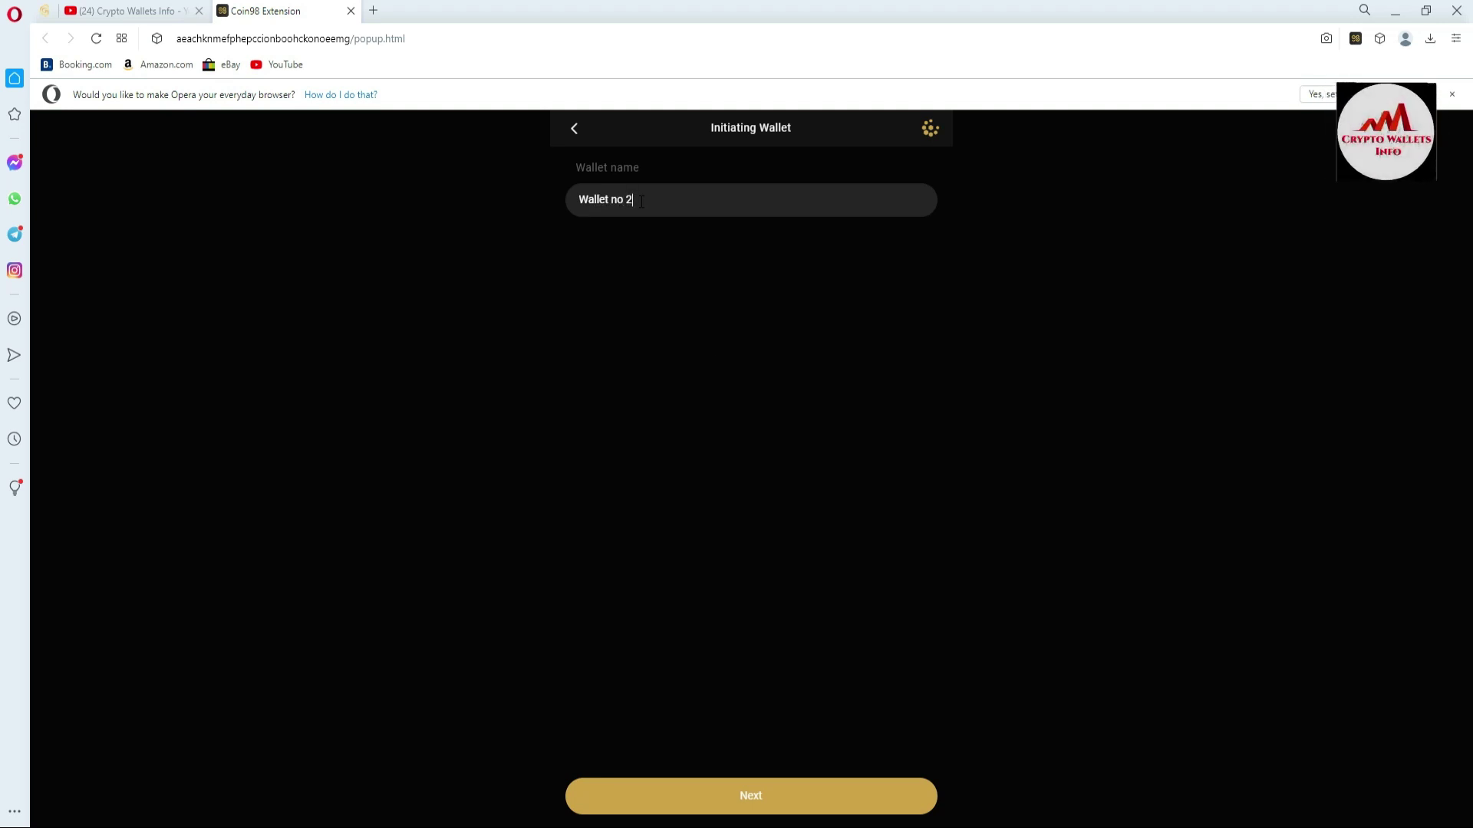
{"action": "left_click", "coordinate": [762, 805]}
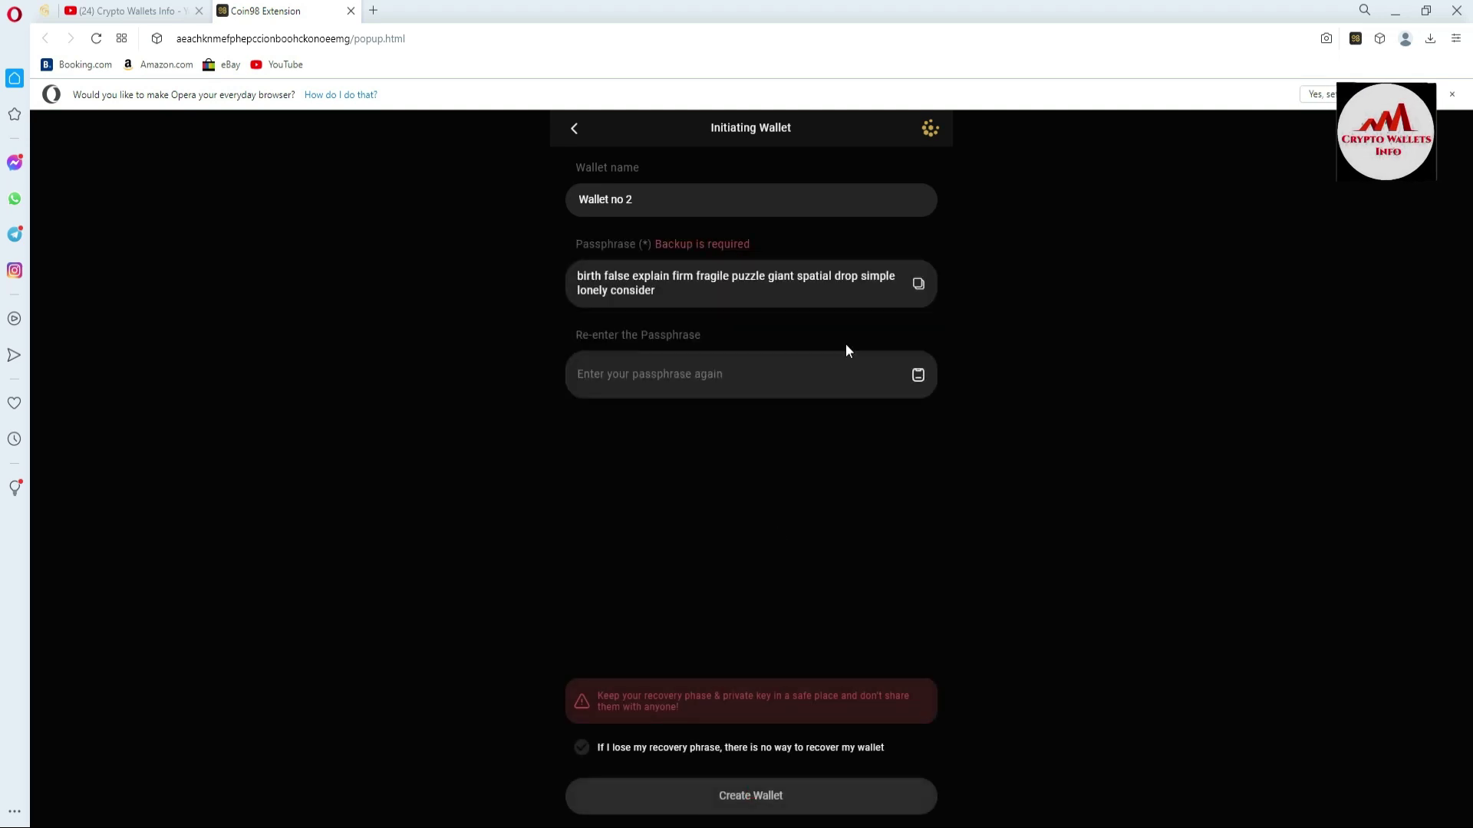
{"action": "left_click", "coordinate": [916, 287]}
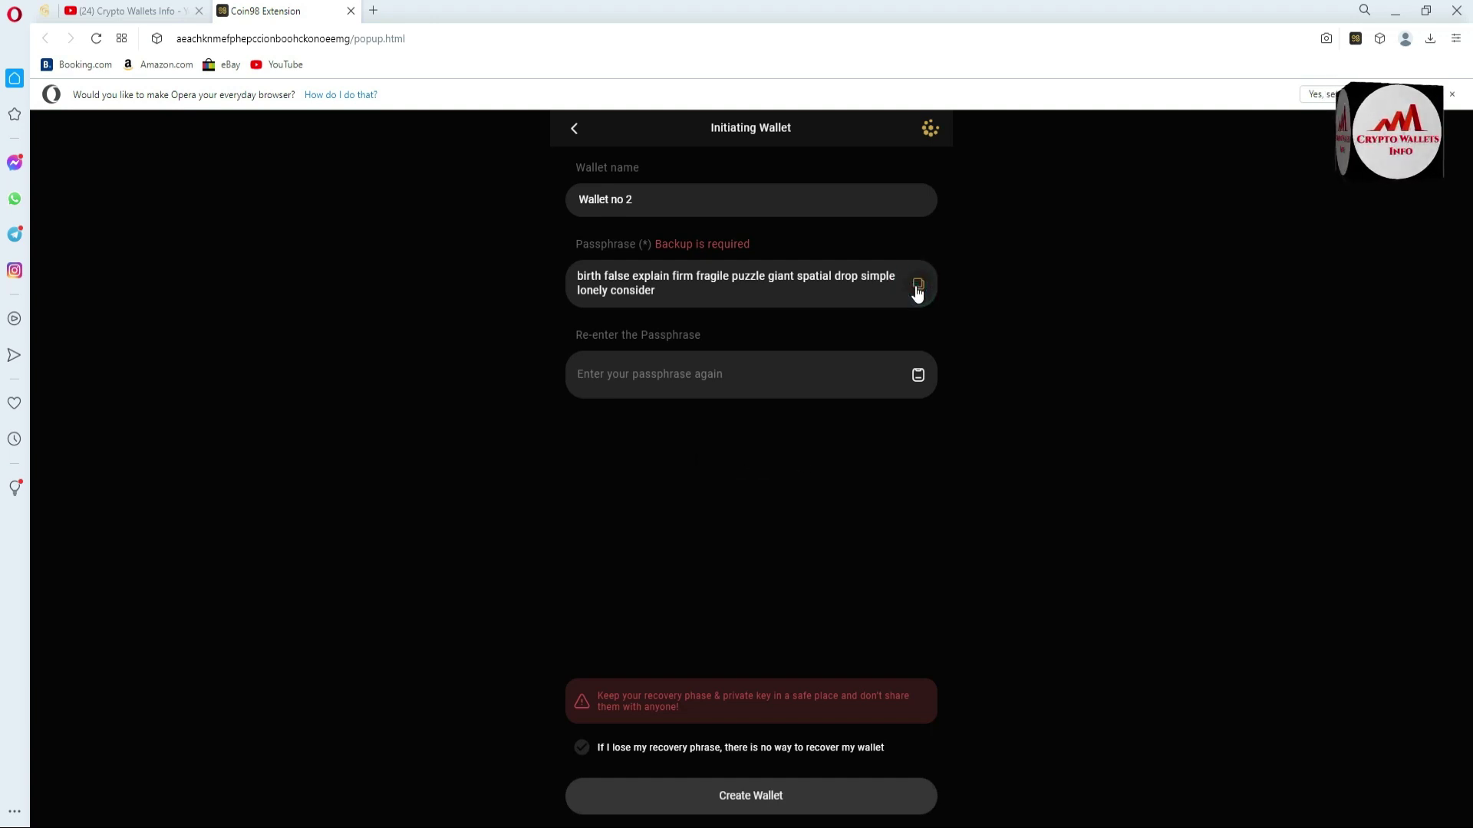
{"action": "left_click", "coordinate": [916, 289]}
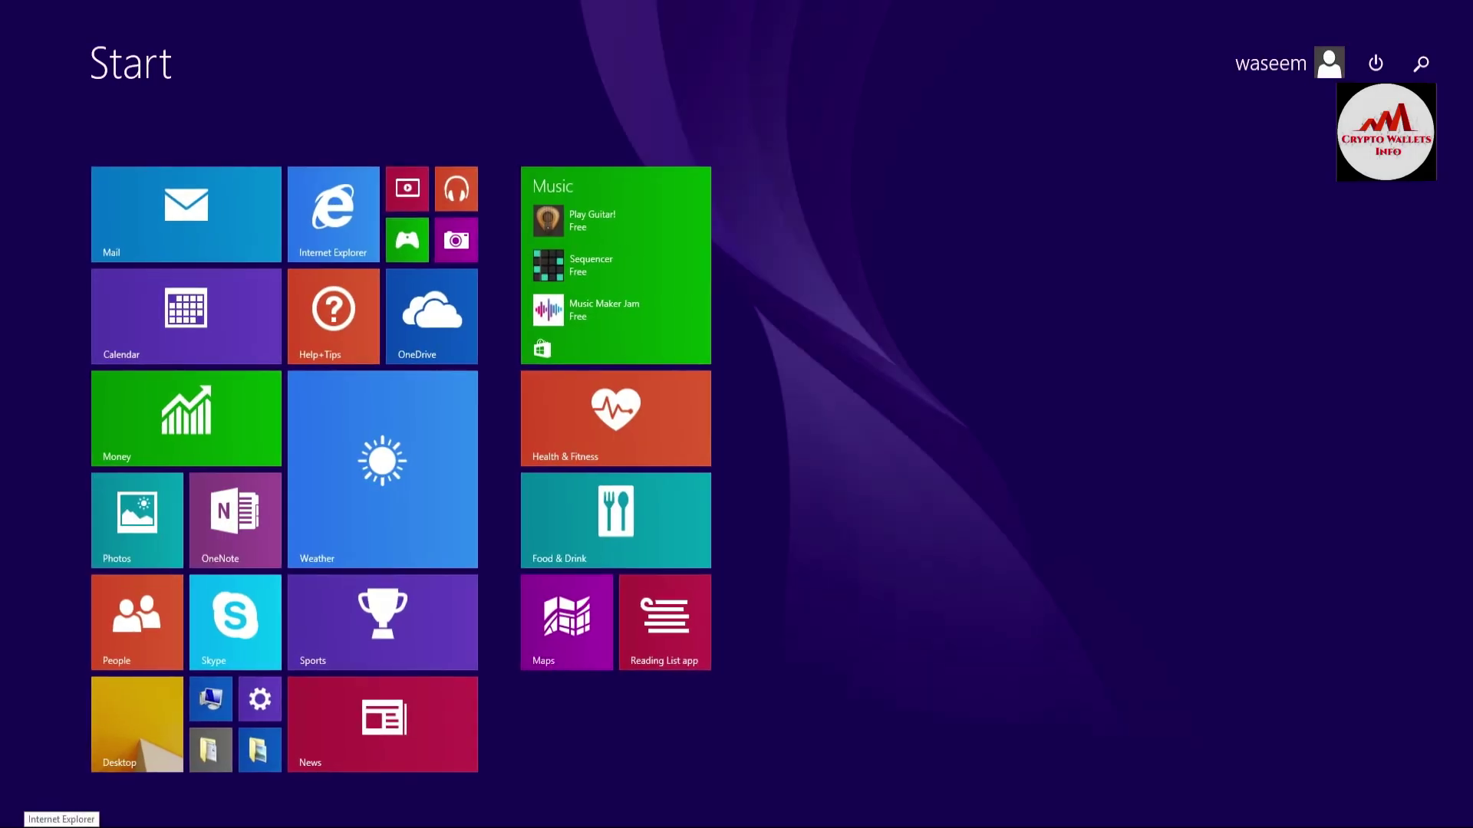
Launch Notepad from the Windows search.
{"action": "left_click", "coordinate": [1421, 65]}
{"action": "type", "text": "n"}
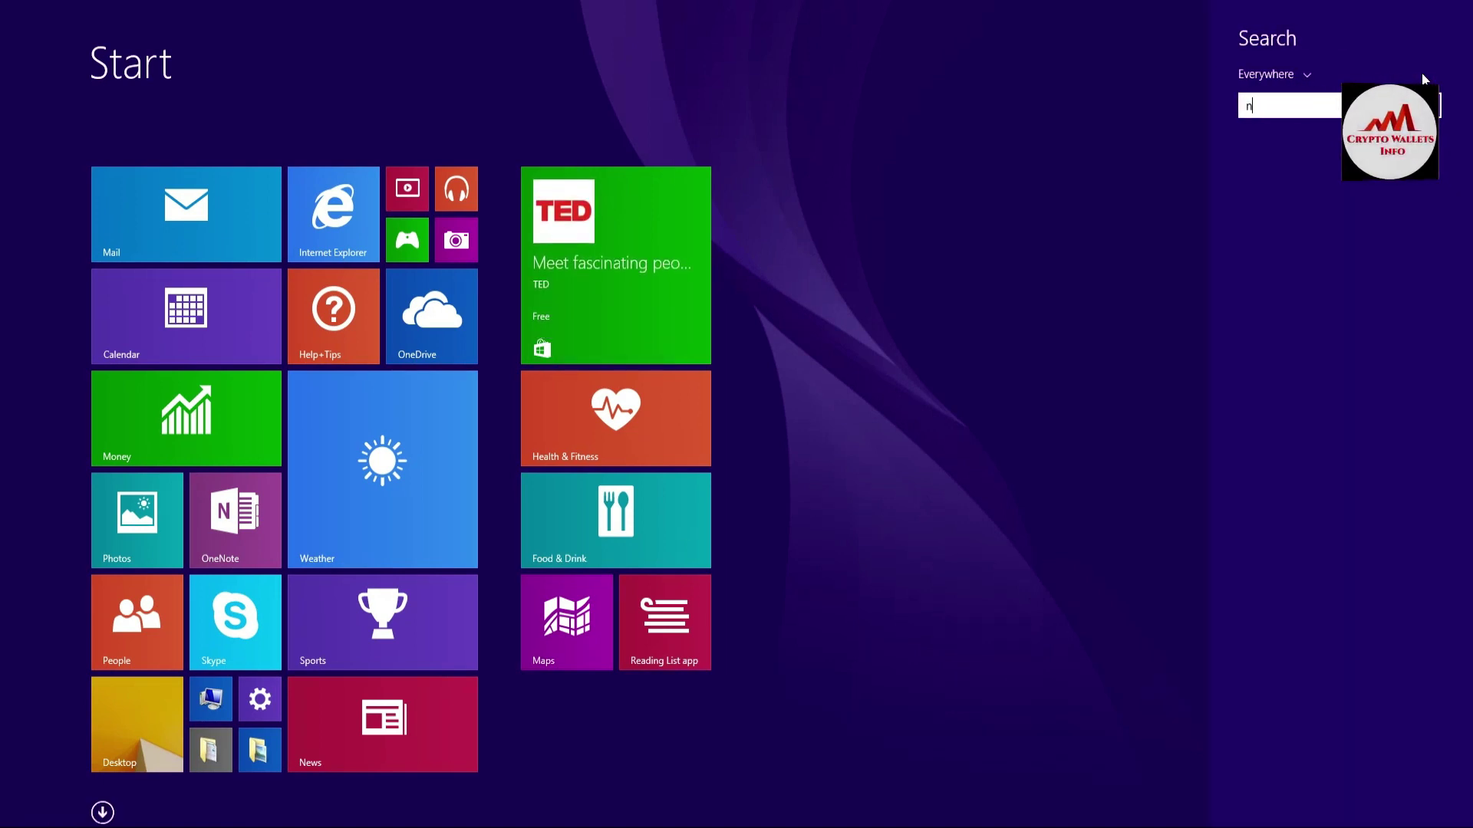
{"action": "type", "text": "otepad"}
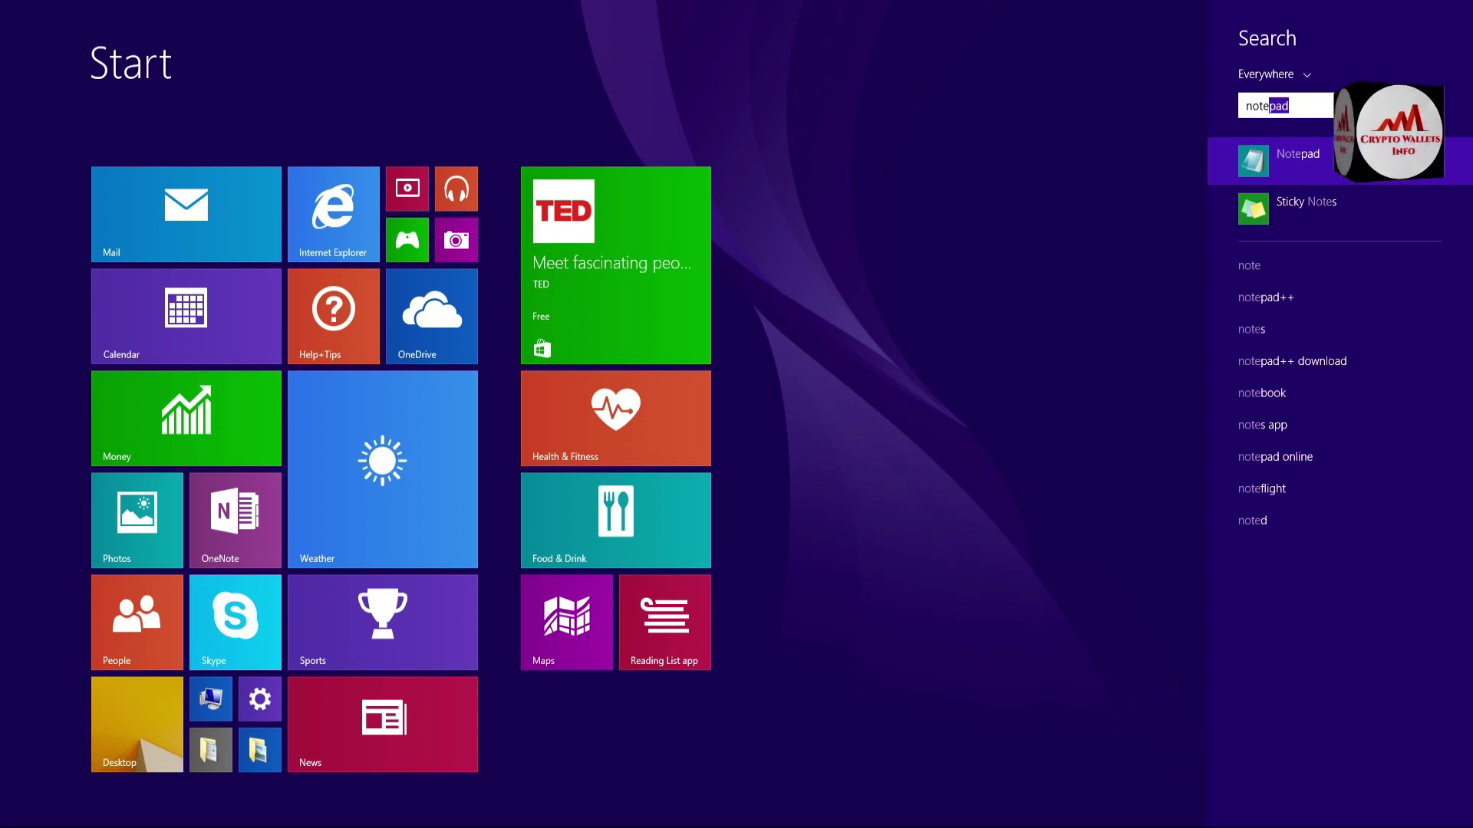
{"action": "key", "text": "Return"}
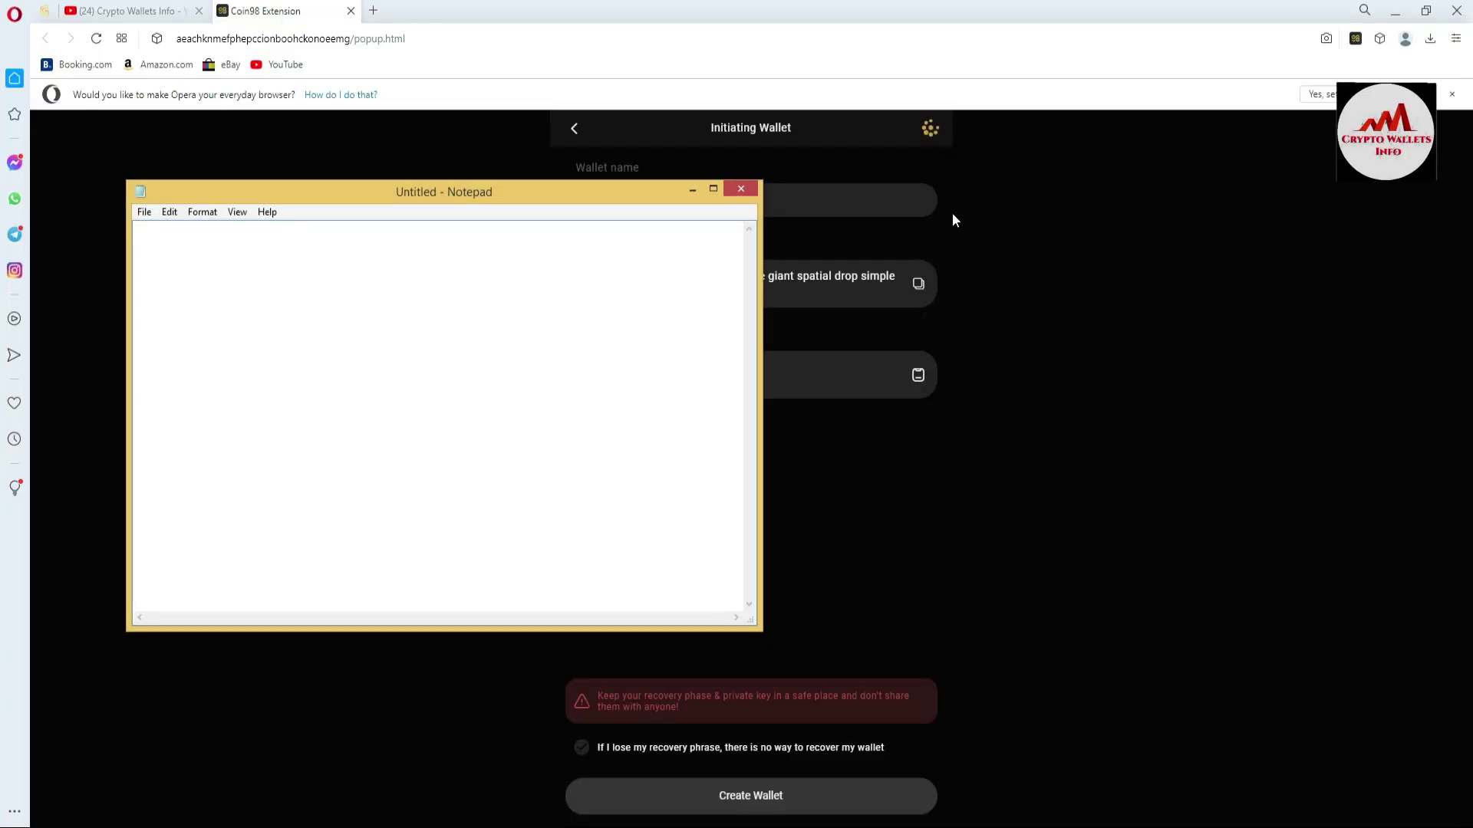
In Notepad, record 'Wallet No 2', the pasted passphrase and '======', then minimize the window.
{"action": "left_click_drag", "start_coordinate": [529, 200], "coordinate": [823, 312]}
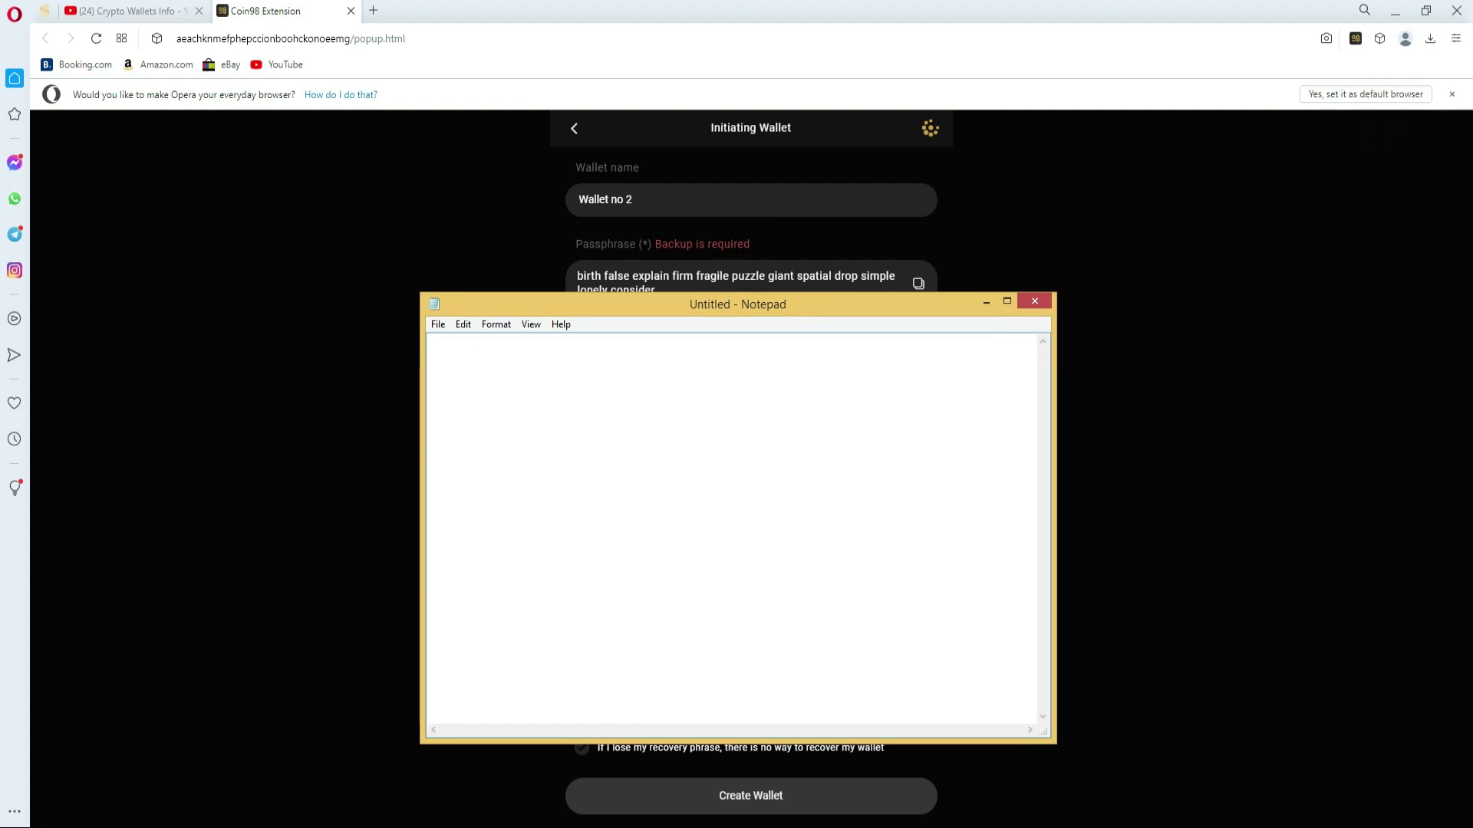
{"action": "left_click", "coordinate": [590, 353]}
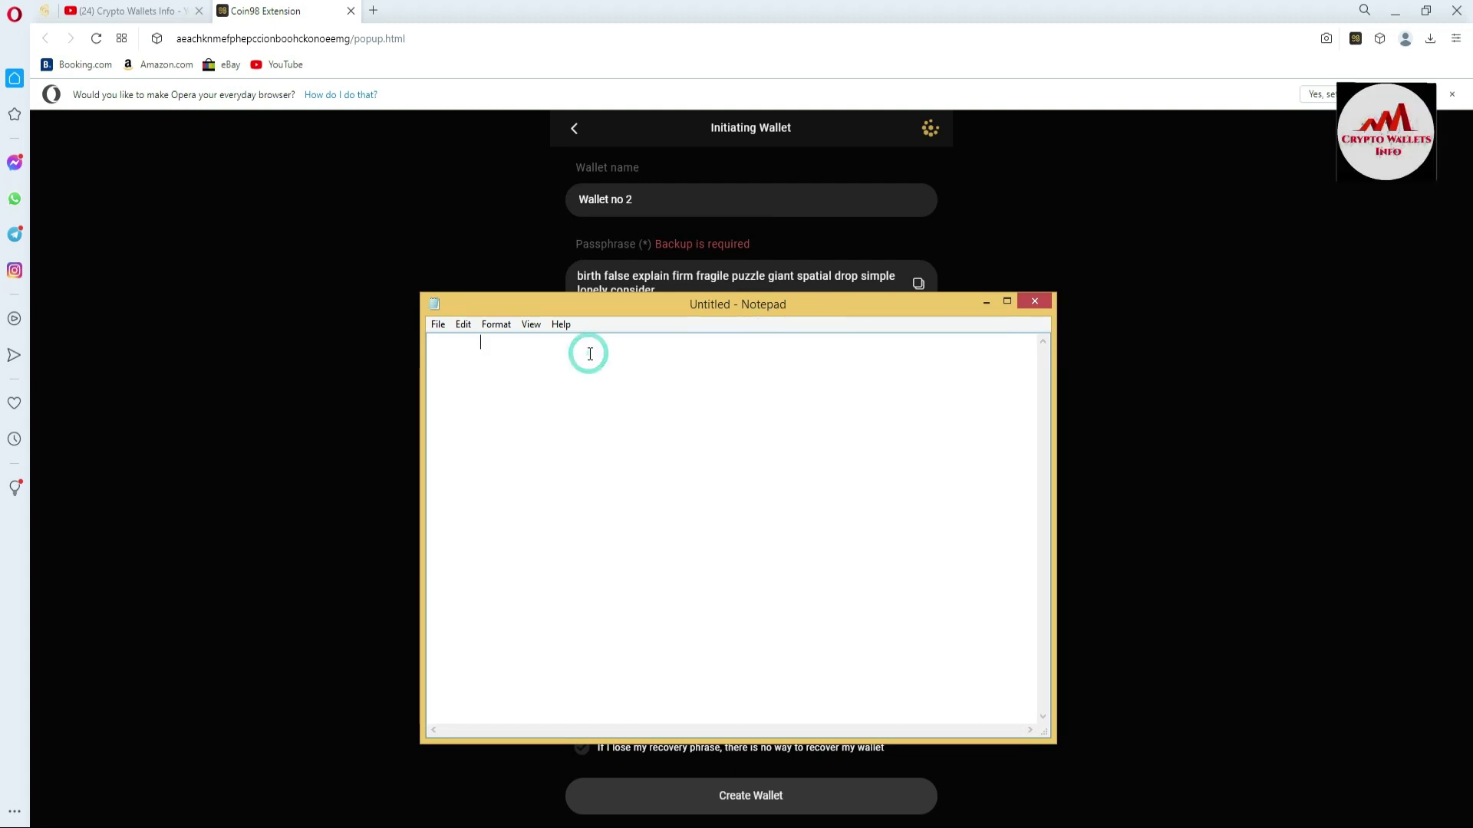
{"action": "type", "text": "W"}
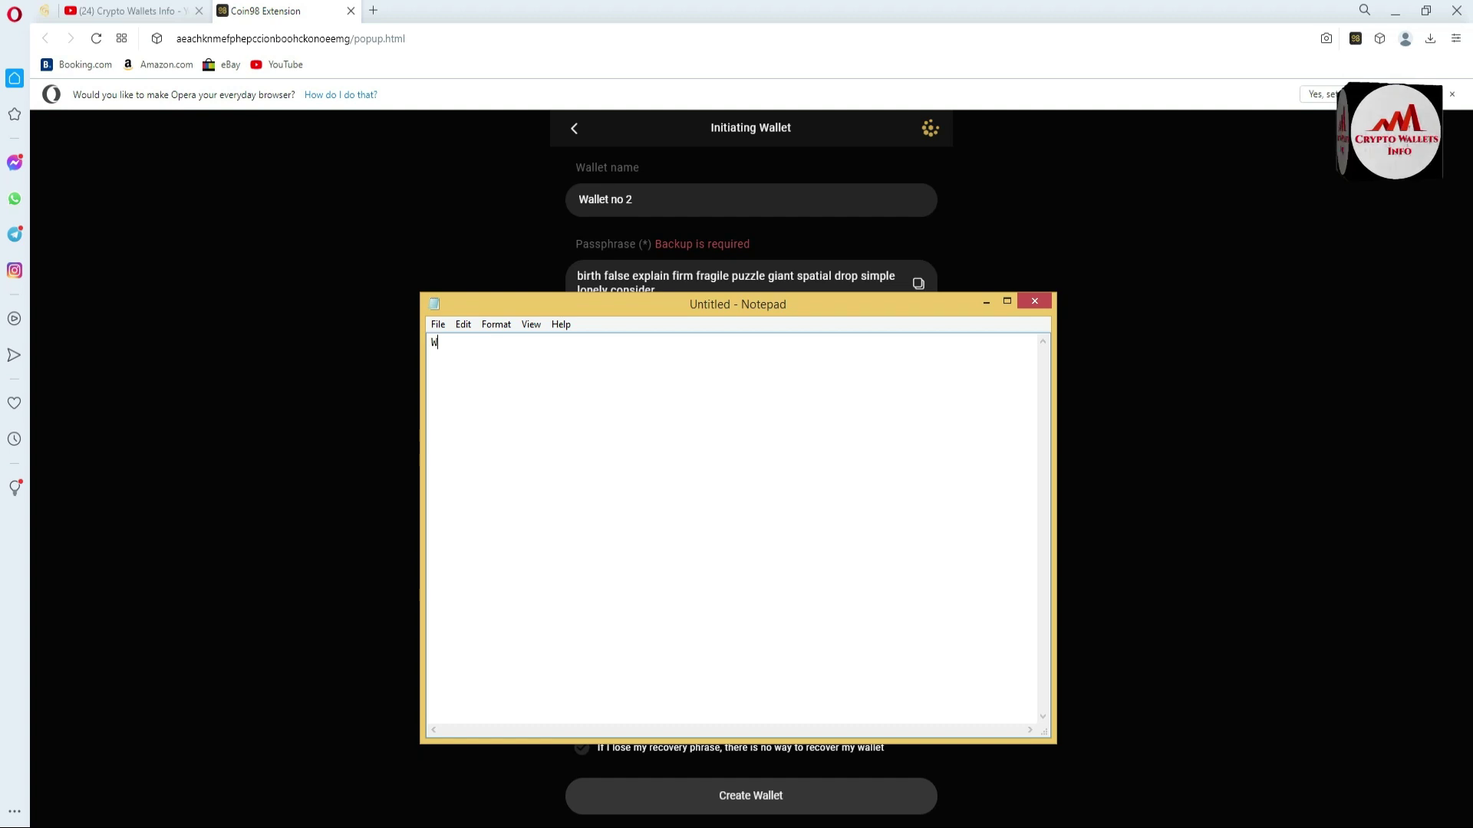
{"action": "type", "text": "allet No 2"}
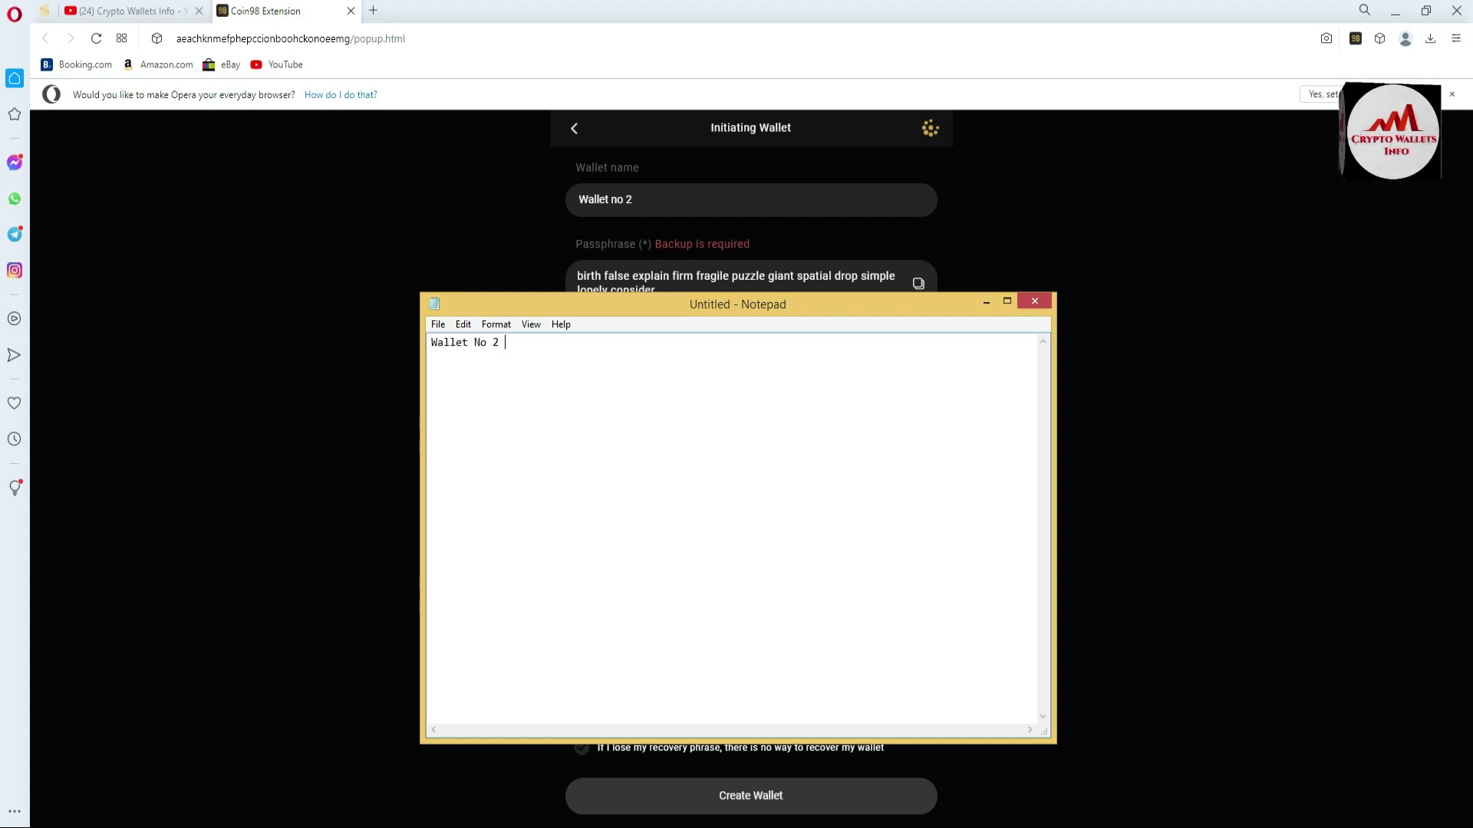
{"action": "key", "text": "Return"}
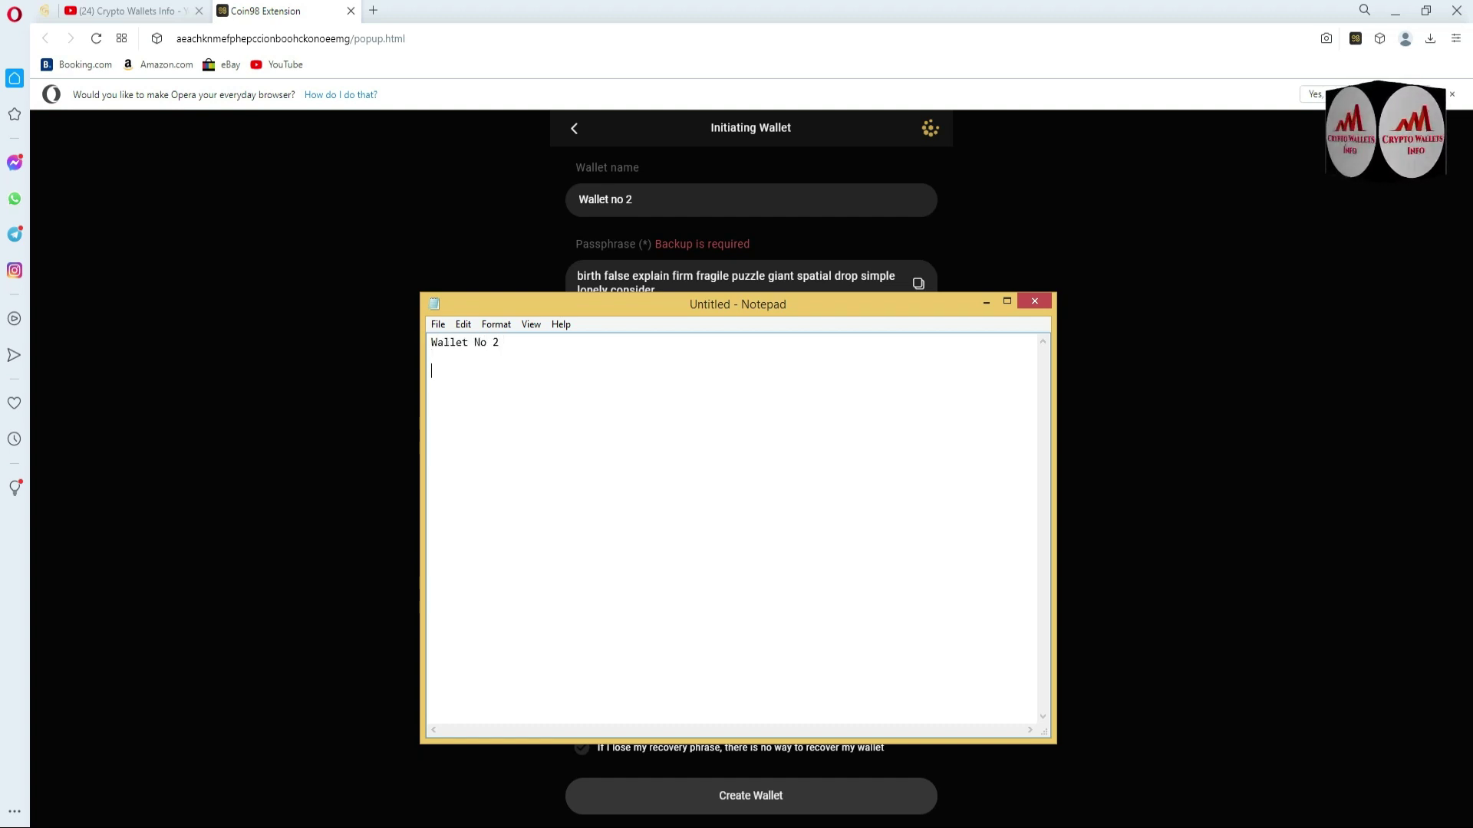
{"action": "key", "text": "Return"}
{"action": "key", "text": "ctrl+v"}
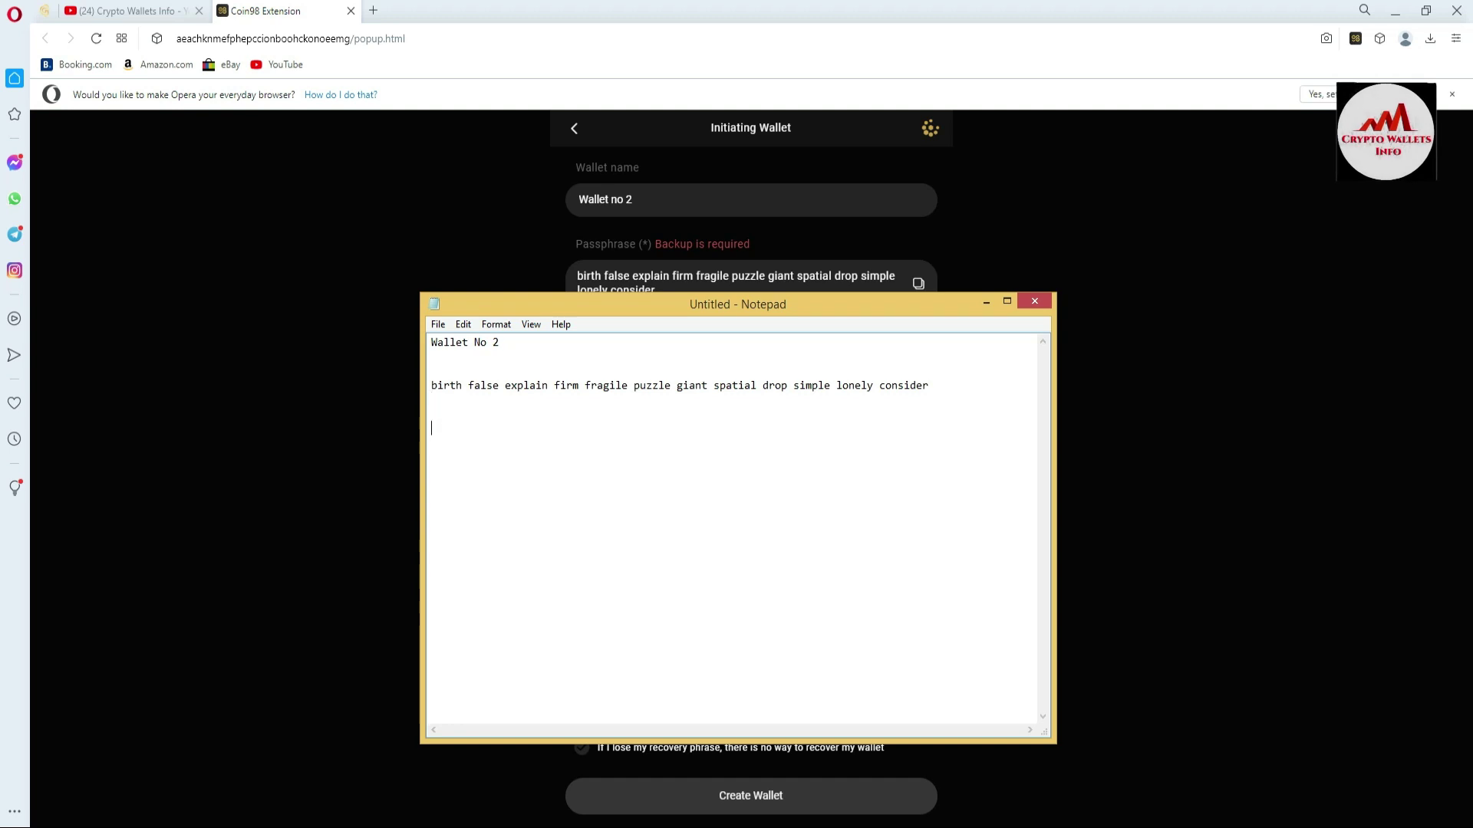
{"action": "type", "text": "======"}
{"action": "left_click_drag", "start_coordinate": [724, 299], "coordinate": [725, 345]}
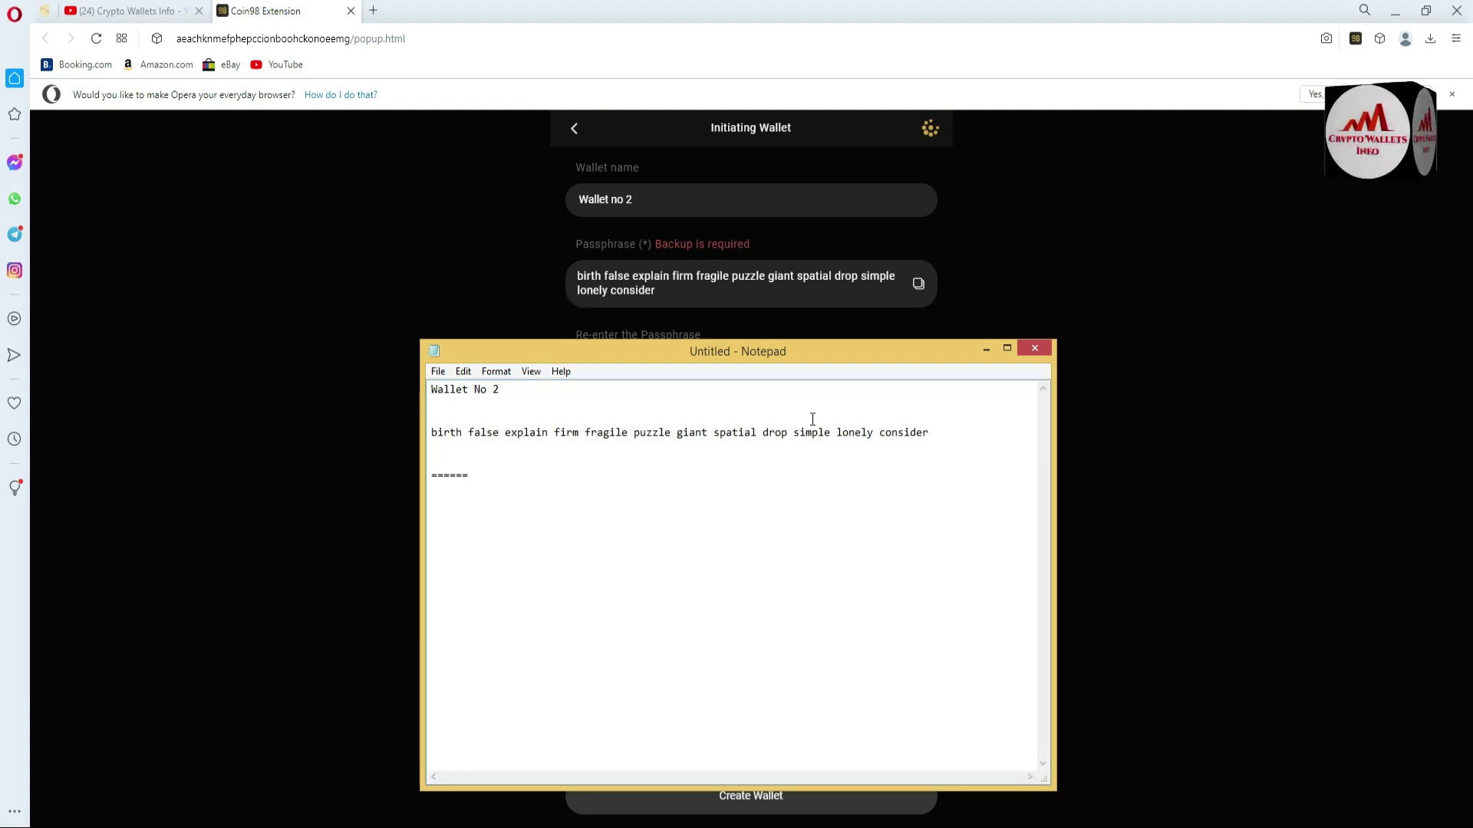
{"action": "left_click", "coordinate": [987, 350]}
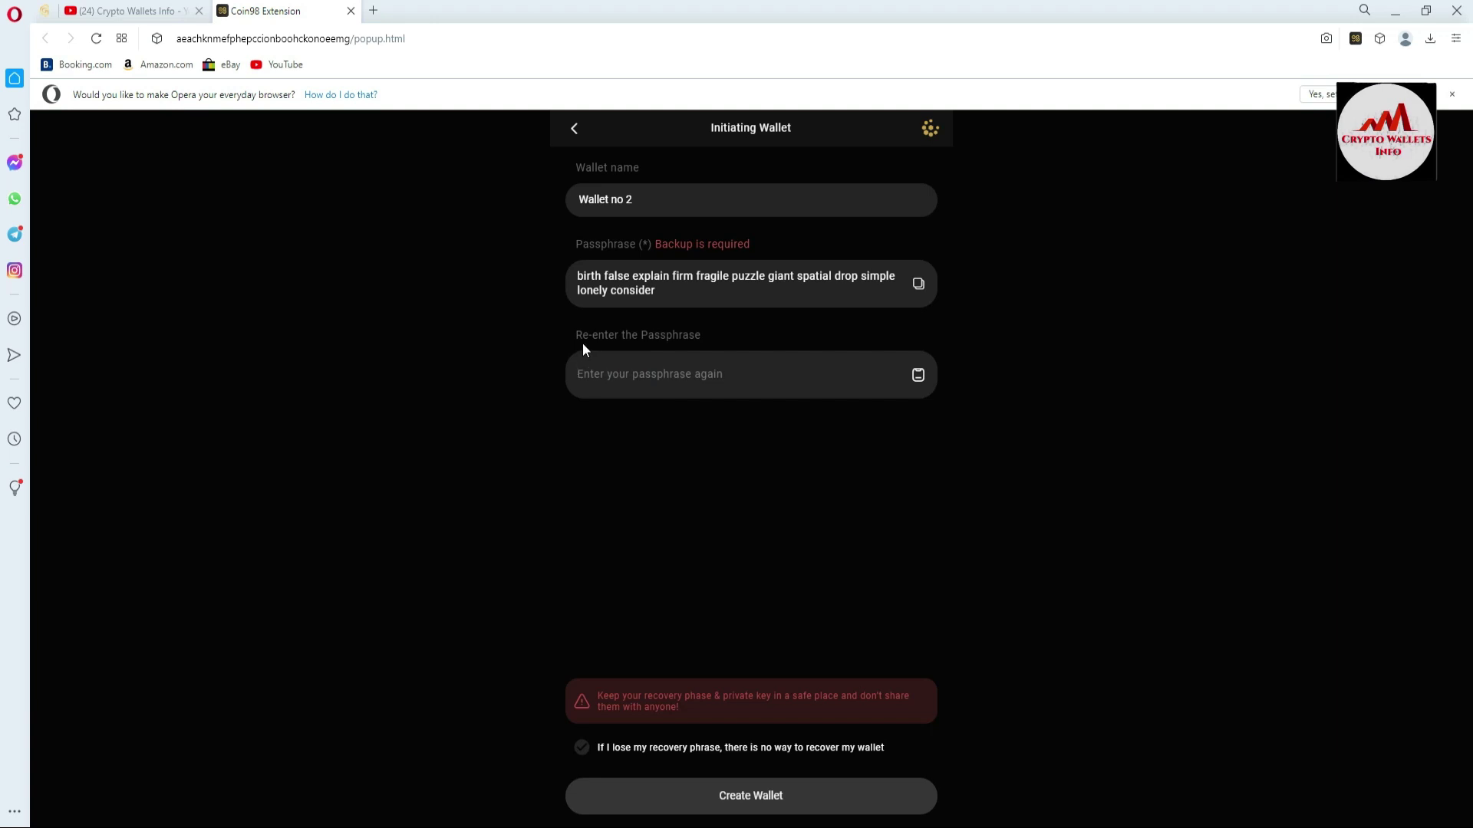
Paste the passphrase as confirmation, accept the recovery warning, and create Wallet no 2.
{"action": "key", "text": "ctrl+v"}
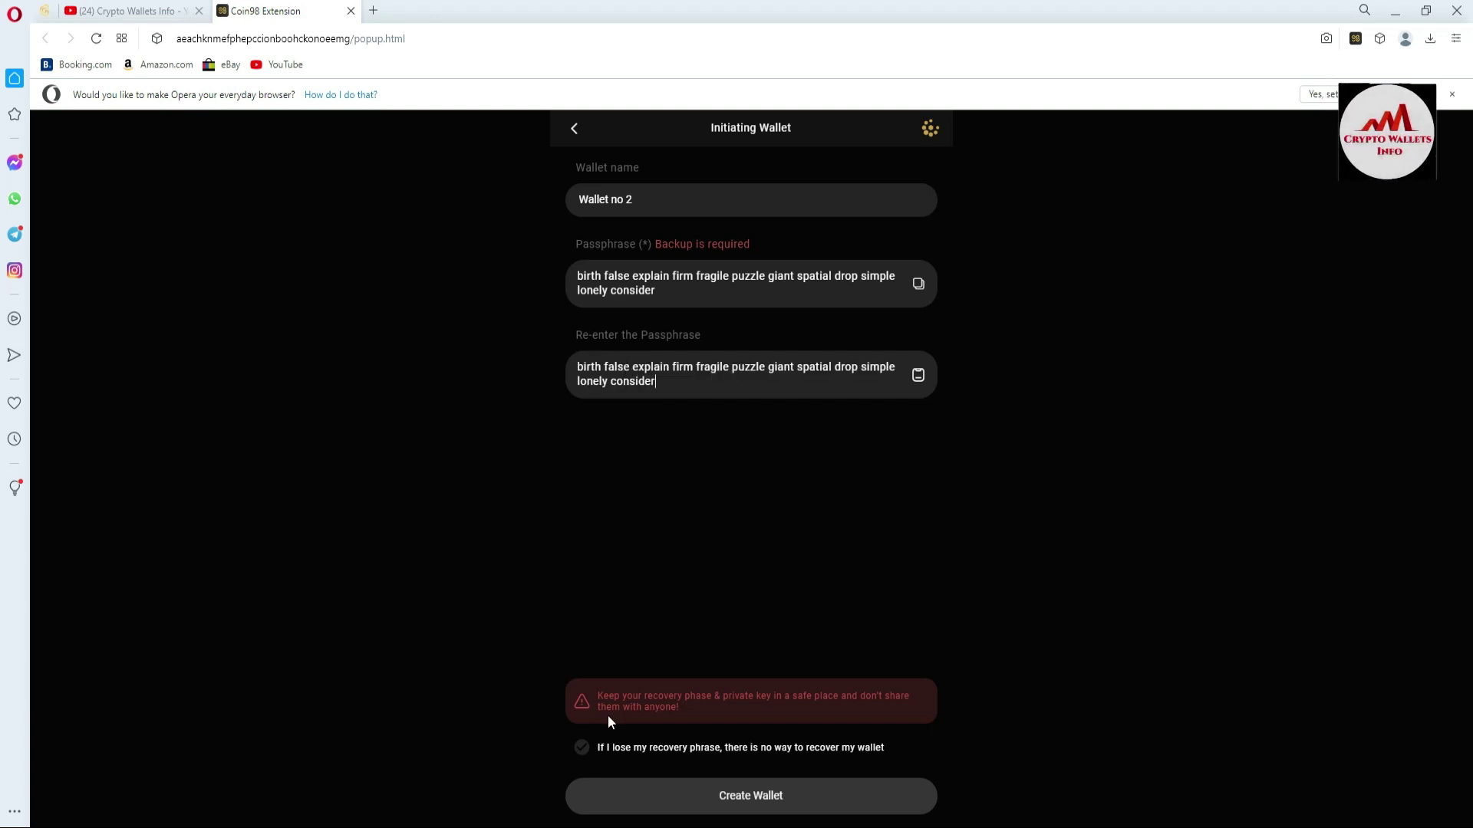
{"action": "left_click", "coordinate": [581, 752]}
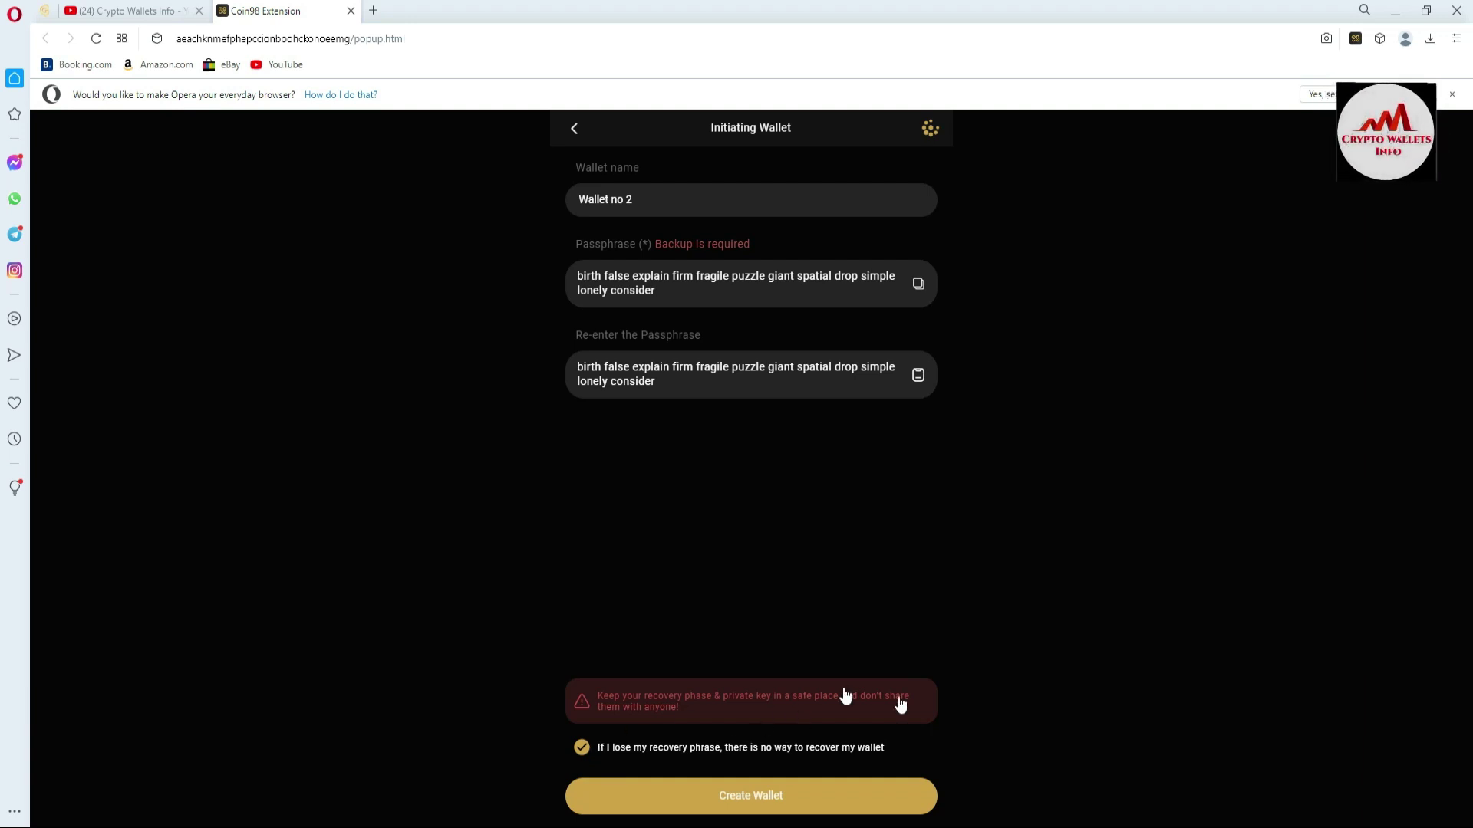
{"action": "left_click", "coordinate": [773, 795]}
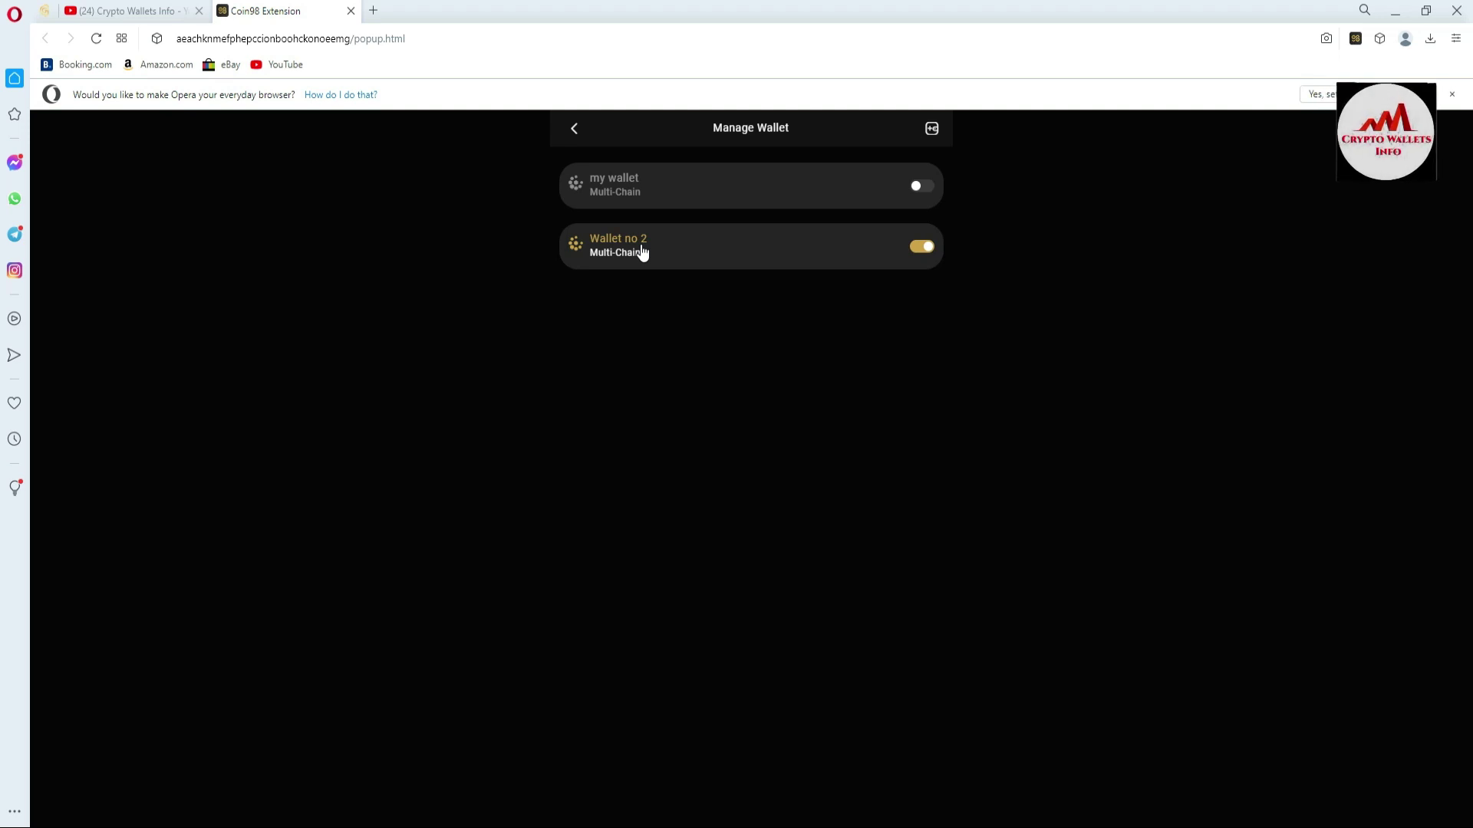
Add a Multi-Chain wallet named 'WALLET NO 3' and generate its passphrase.
{"action": "left_click", "coordinate": [932, 131]}
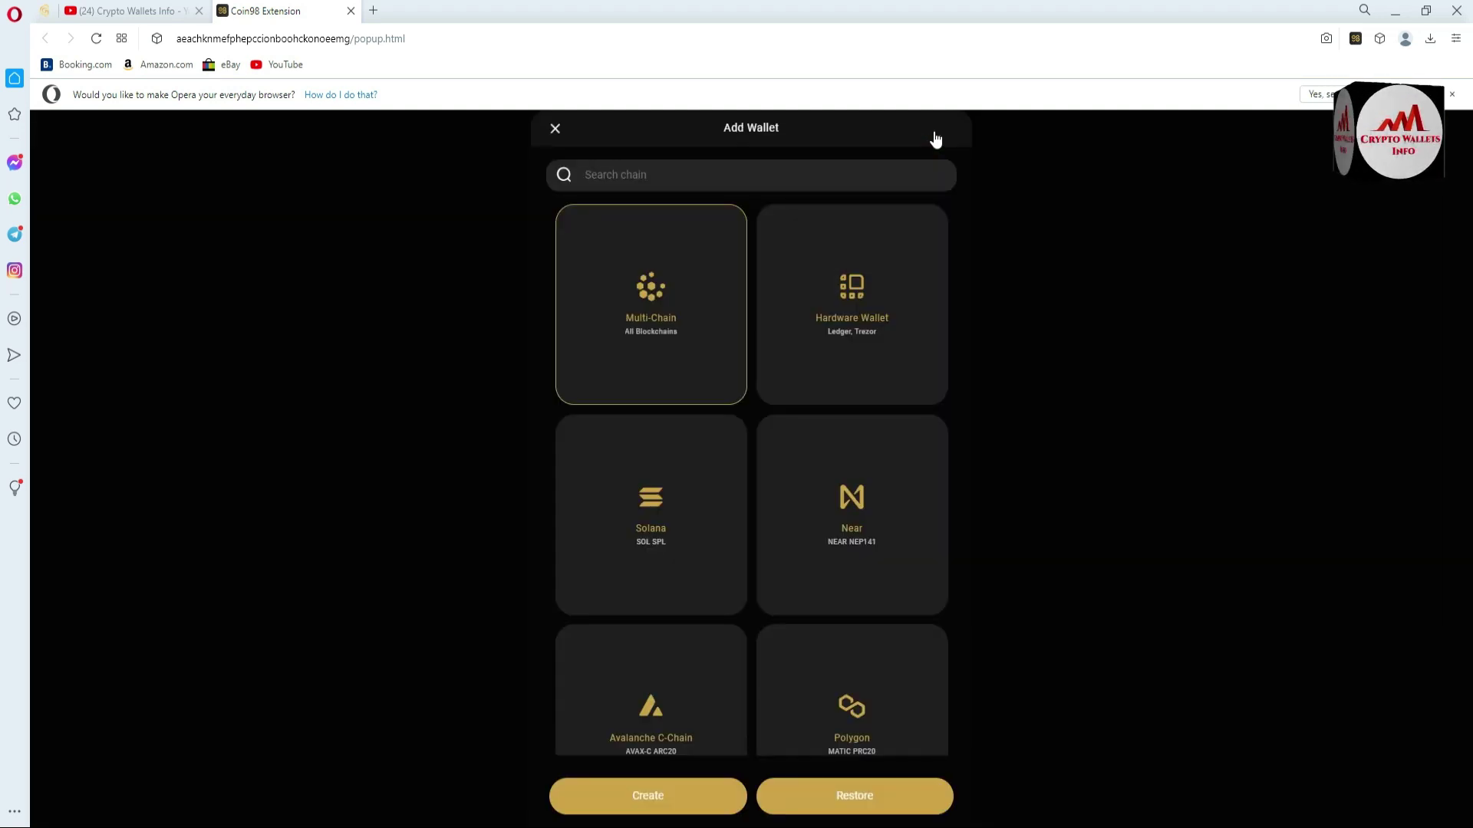
{"action": "left_click", "coordinate": [675, 321]}
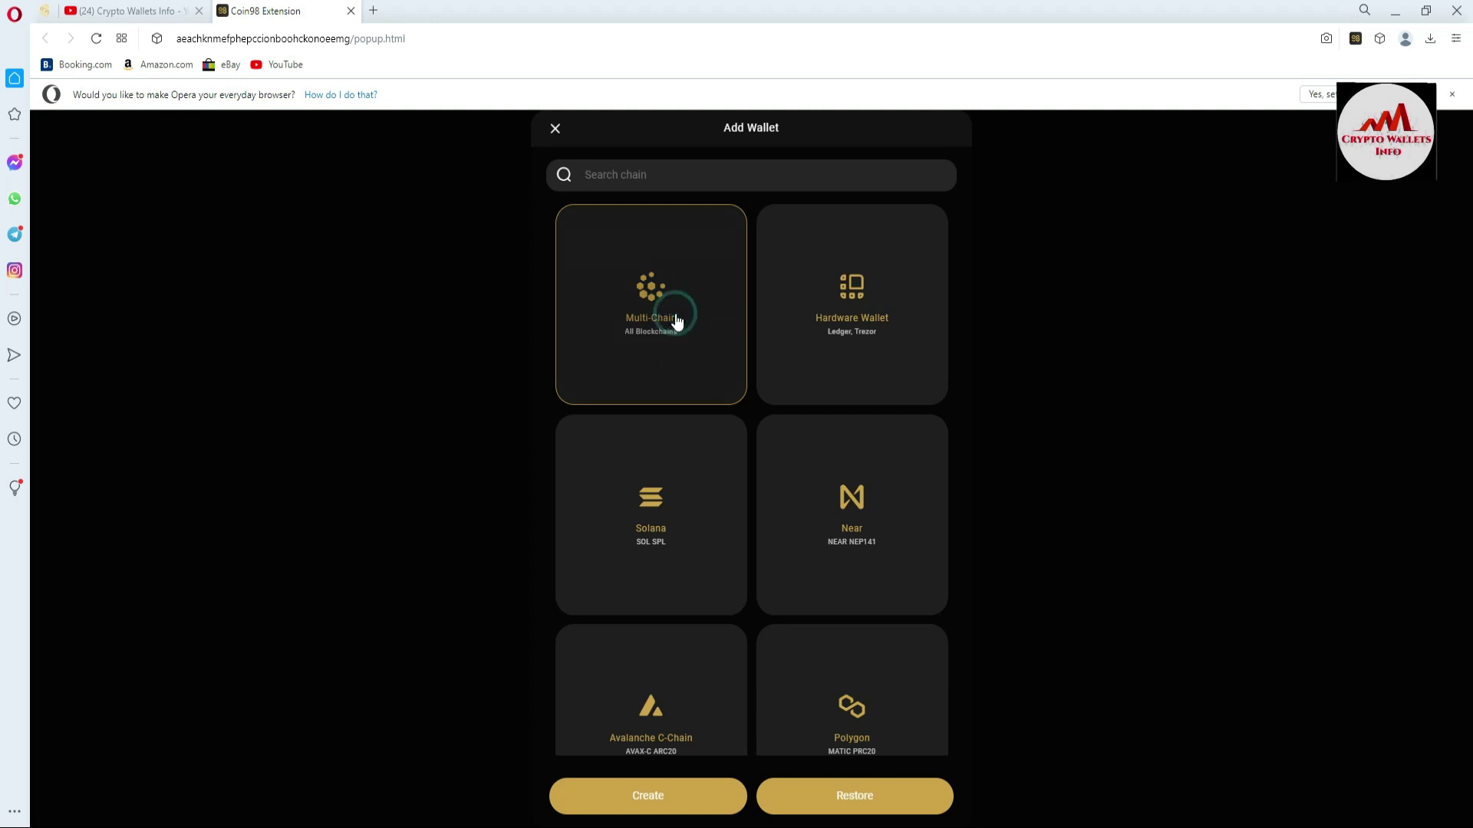
{"action": "left_click", "coordinate": [649, 811]}
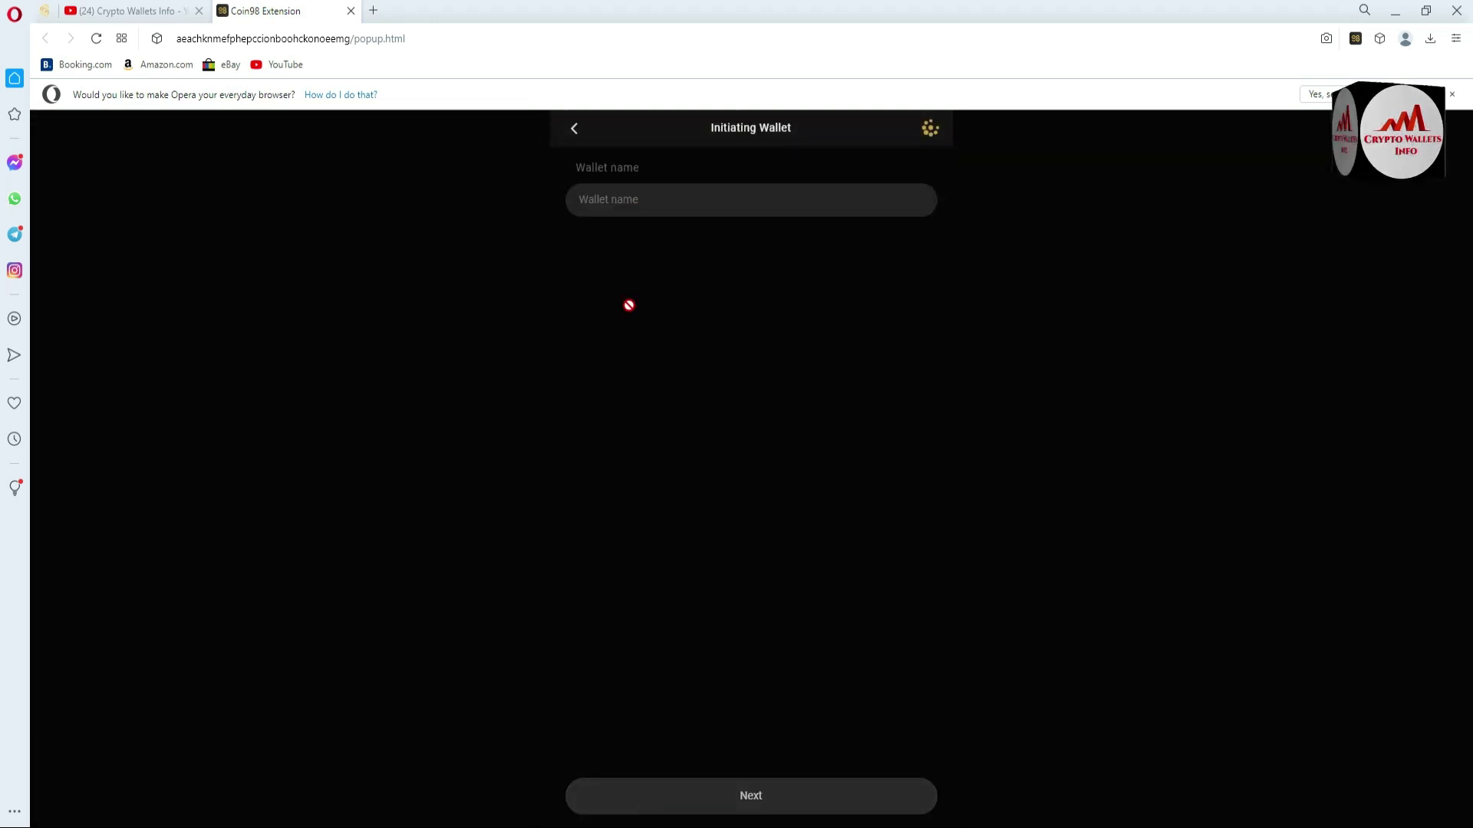
{"action": "left_click", "coordinate": [625, 198]}
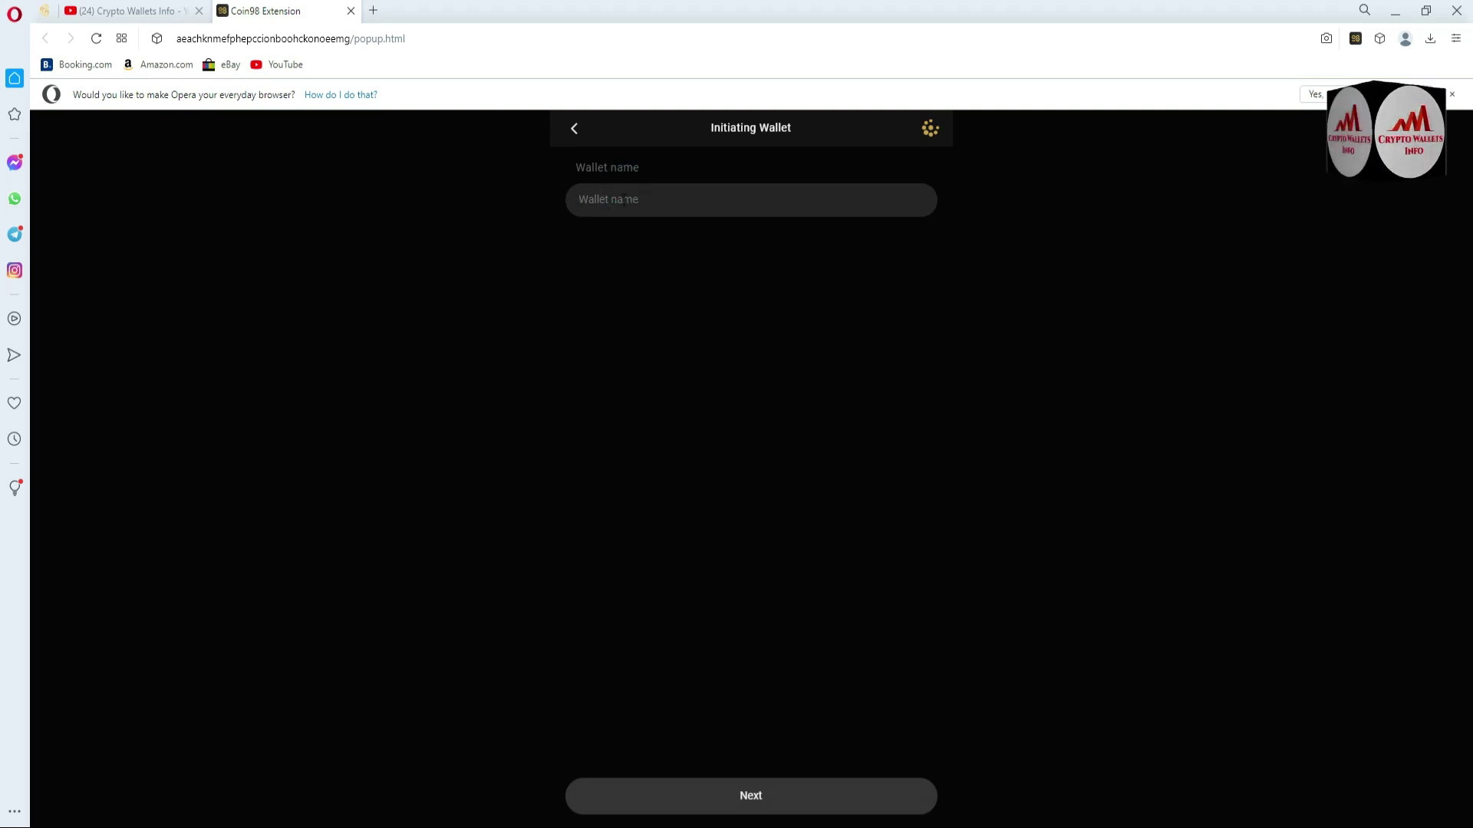
{"action": "type", "text": "WA"}
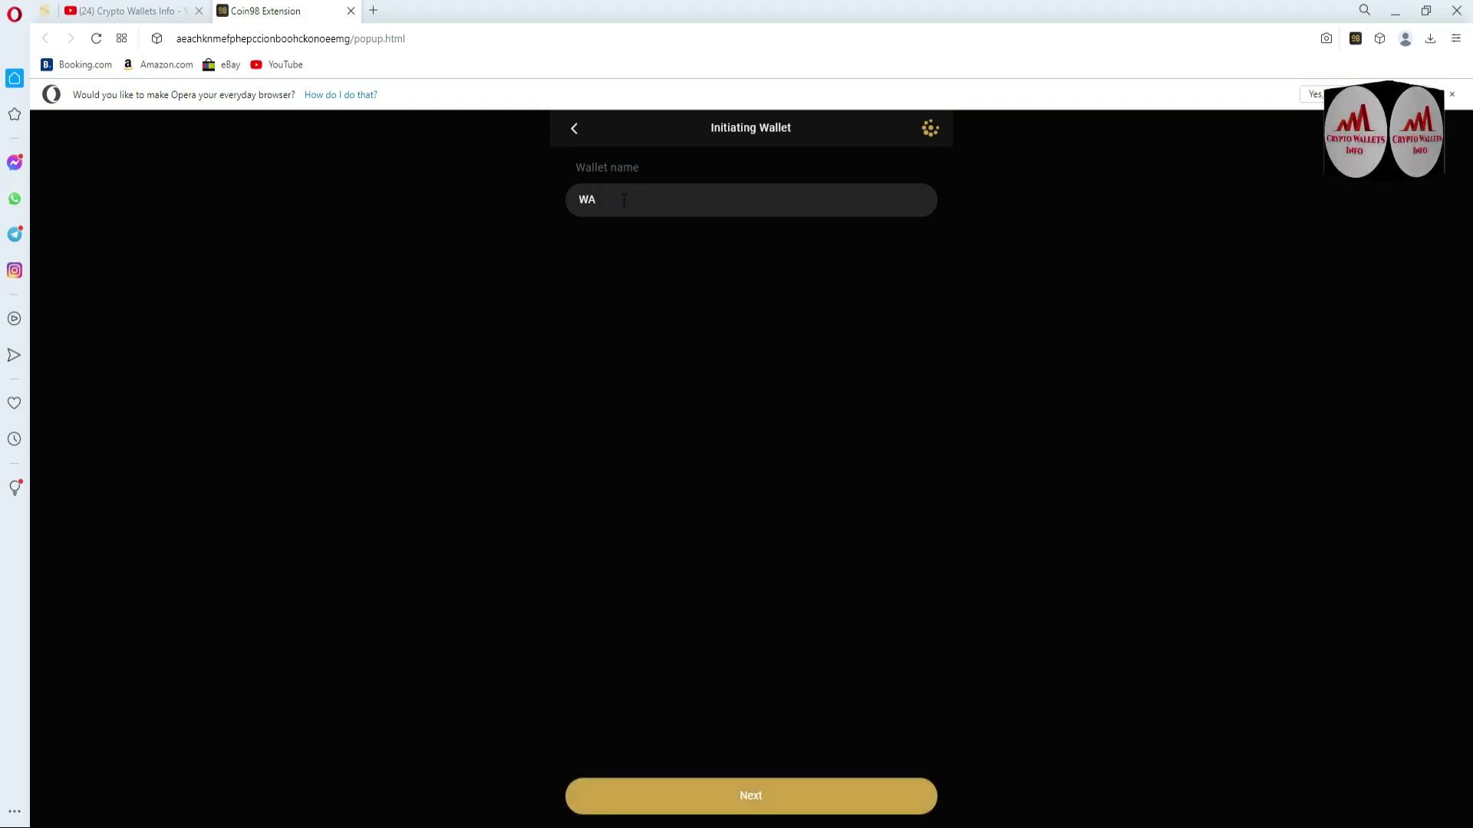
{"action": "type", "text": "LLET NO 3"}
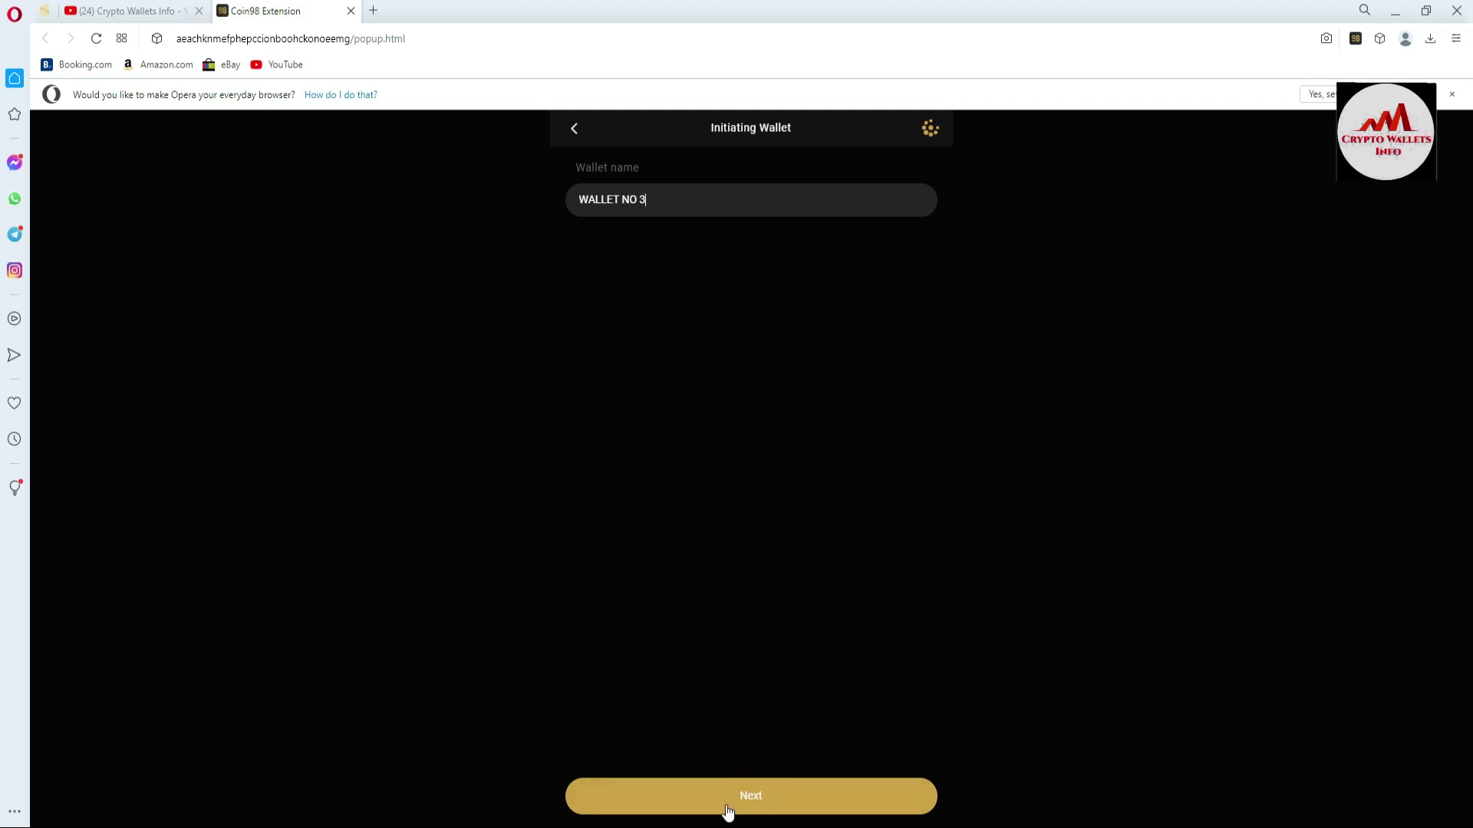
{"action": "left_click", "coordinate": [727, 813]}
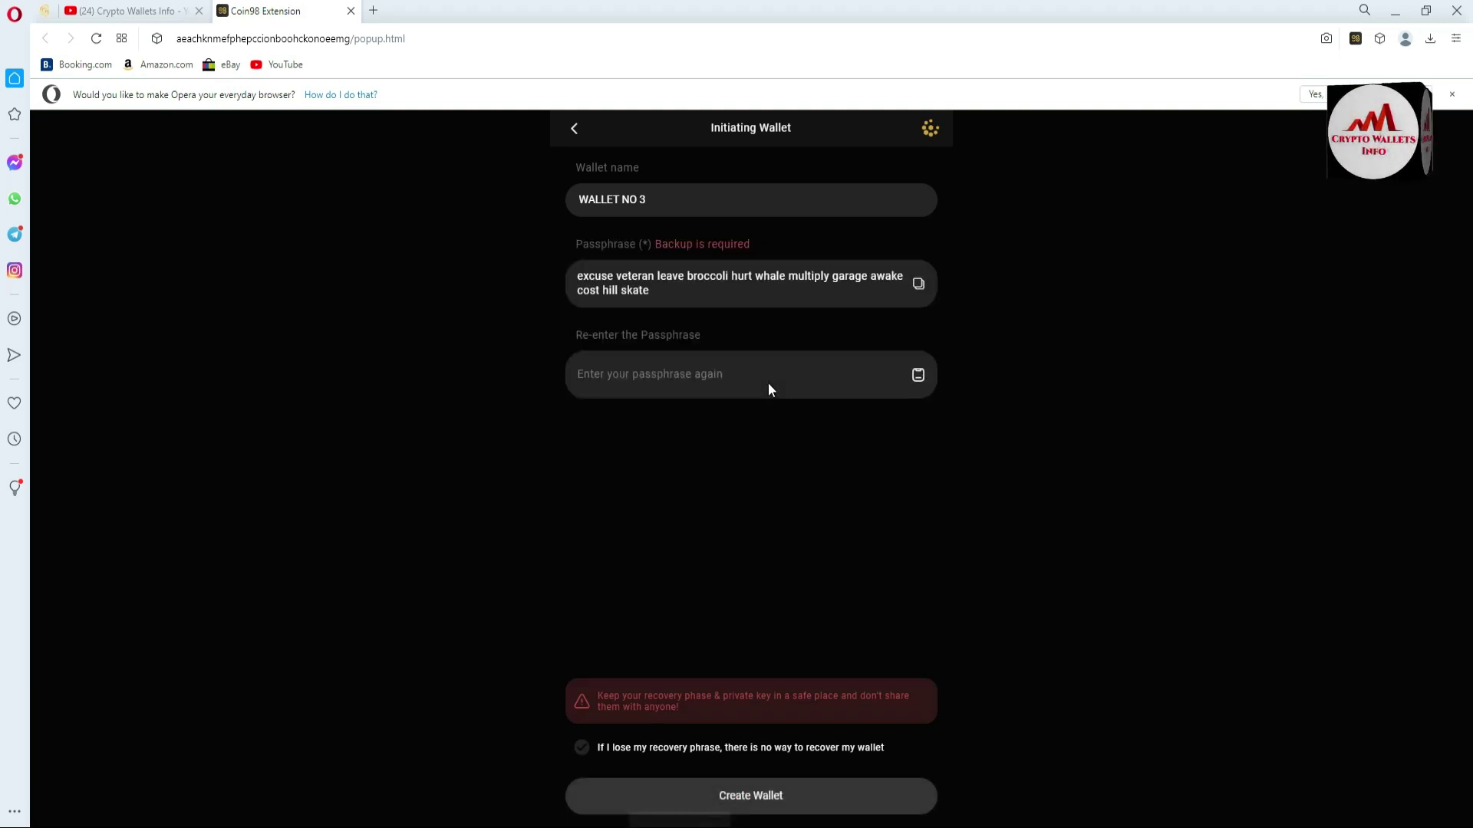
Back up the WALLET NO 3 passphrase in Notepad under 'Wallet no 3', followed by a dashed line.
{"action": "left_click", "coordinate": [921, 285]}
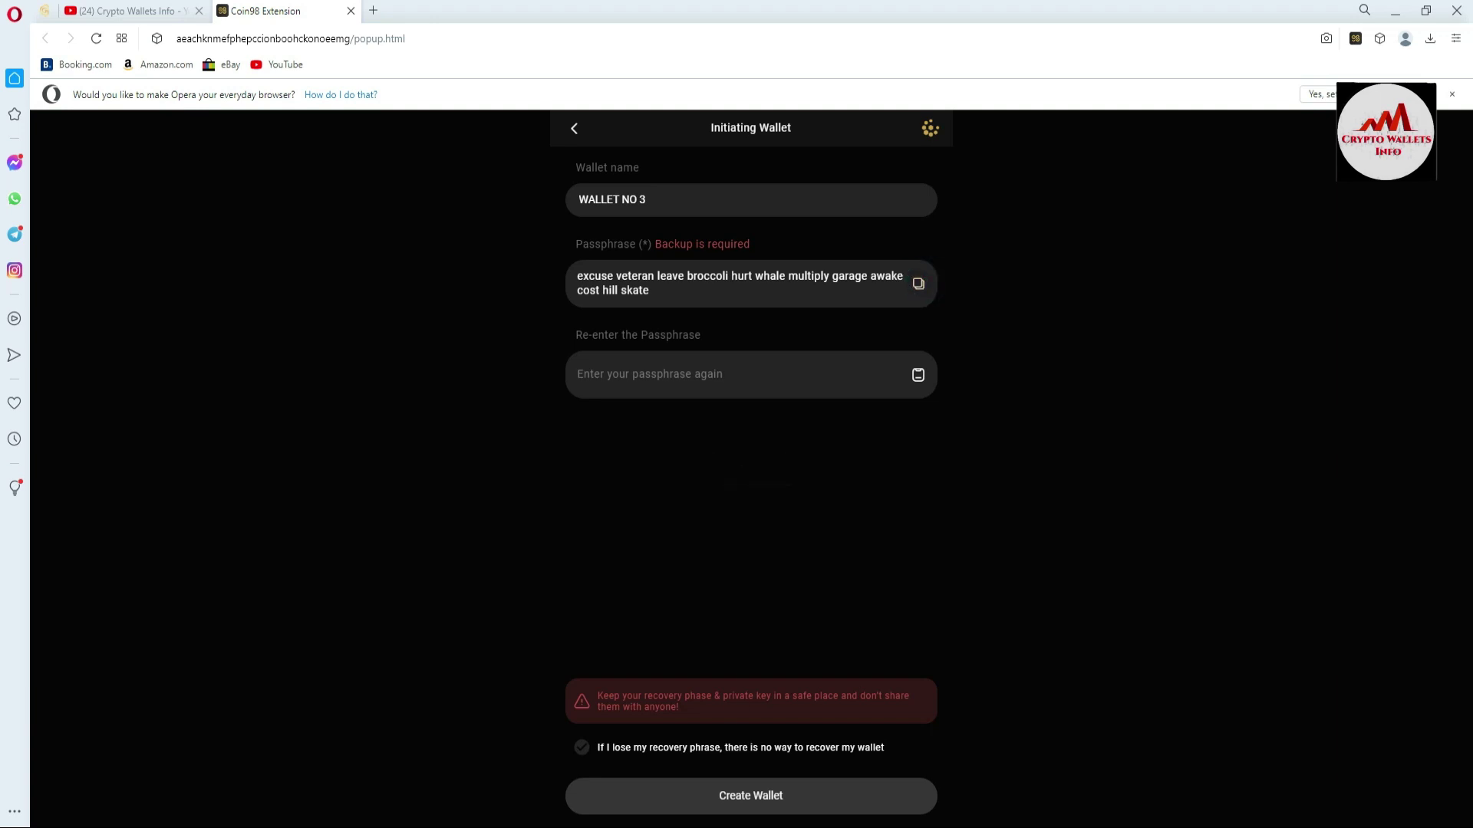
{"action": "key", "text": "alt+Tab"}
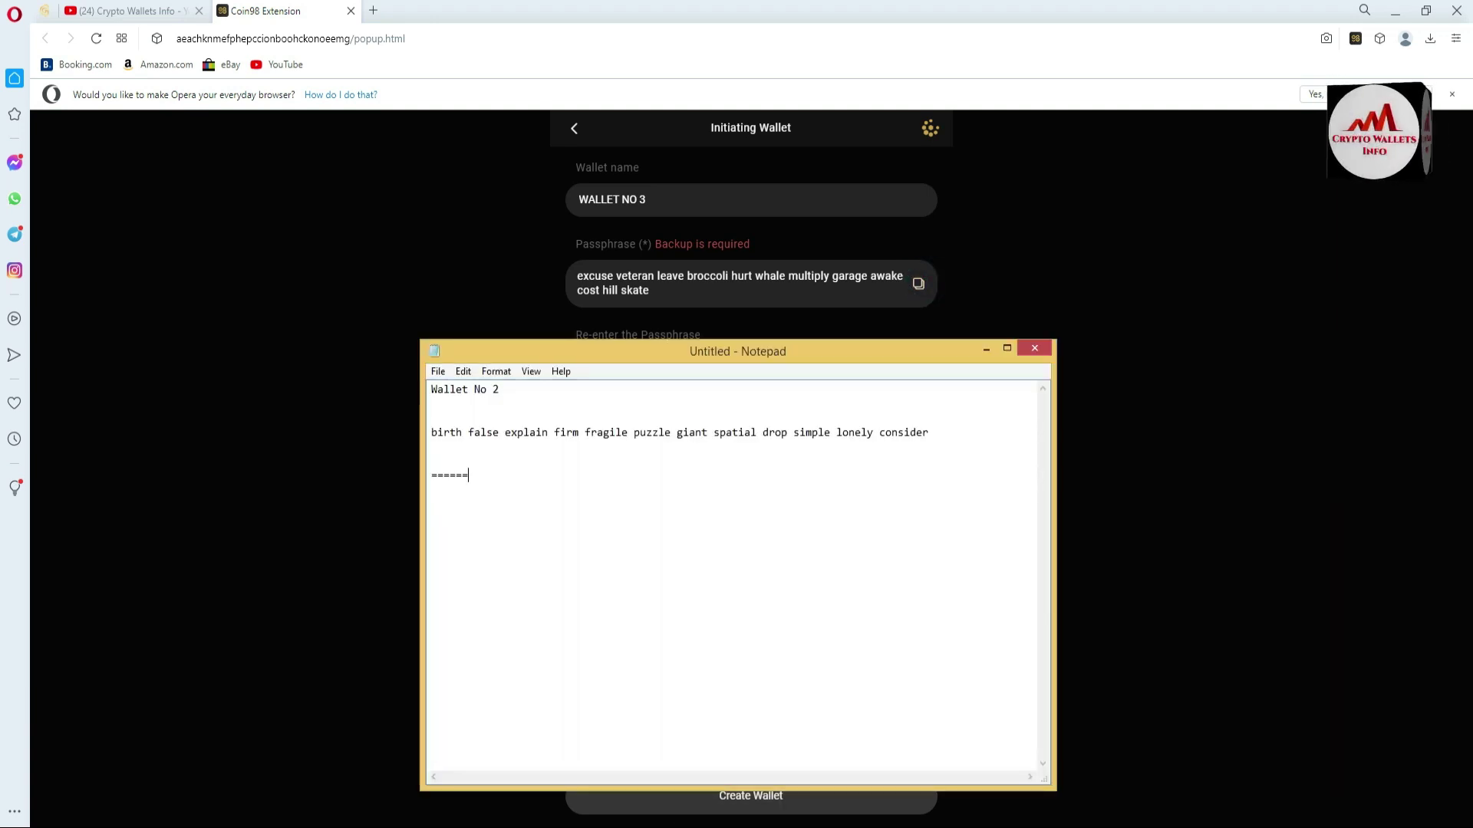
{"action": "key", "text": "Return"}
{"action": "type", "text": "W"}
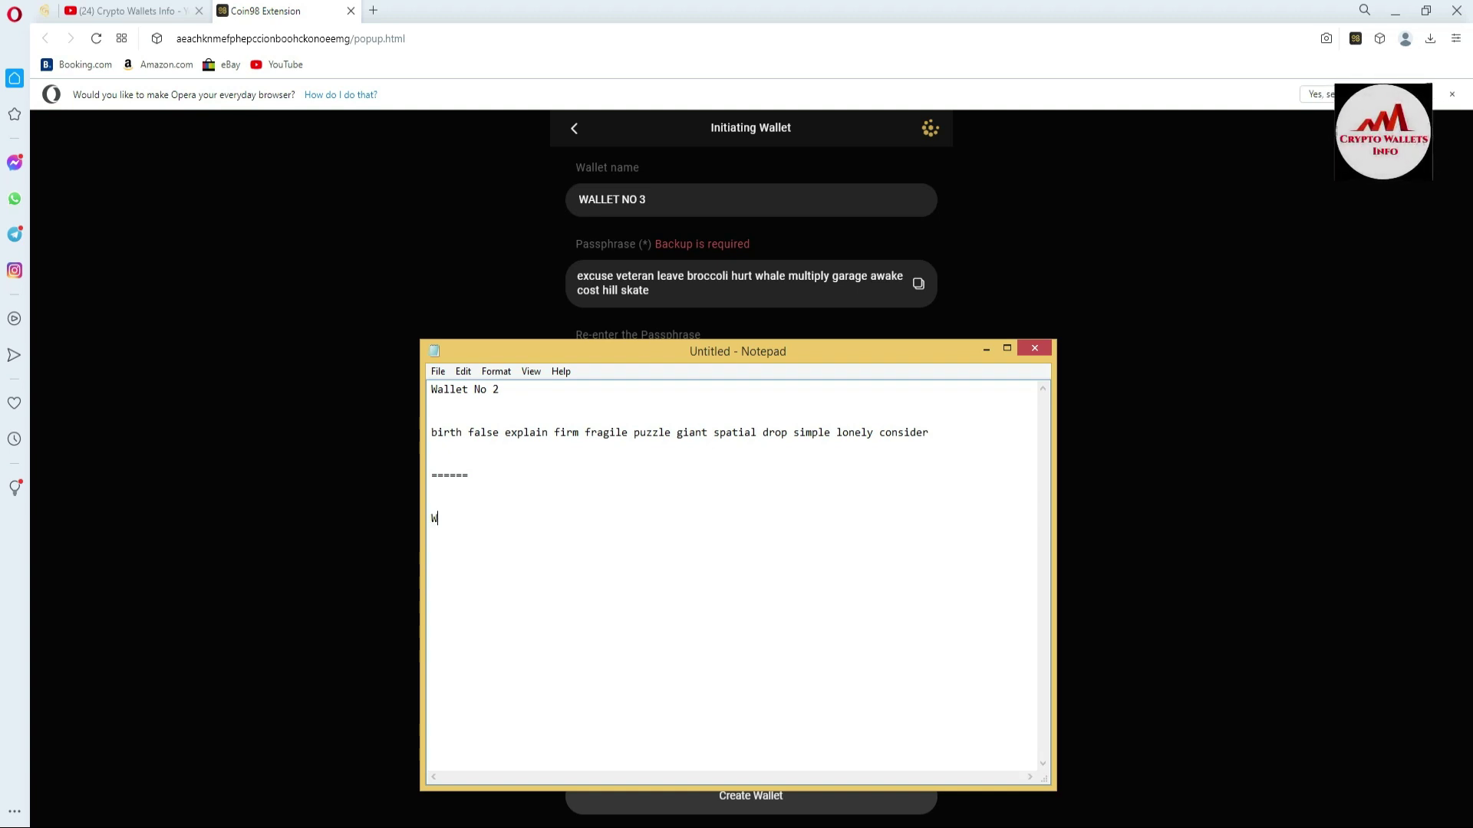
{"action": "type", "text": "allet no 3"}
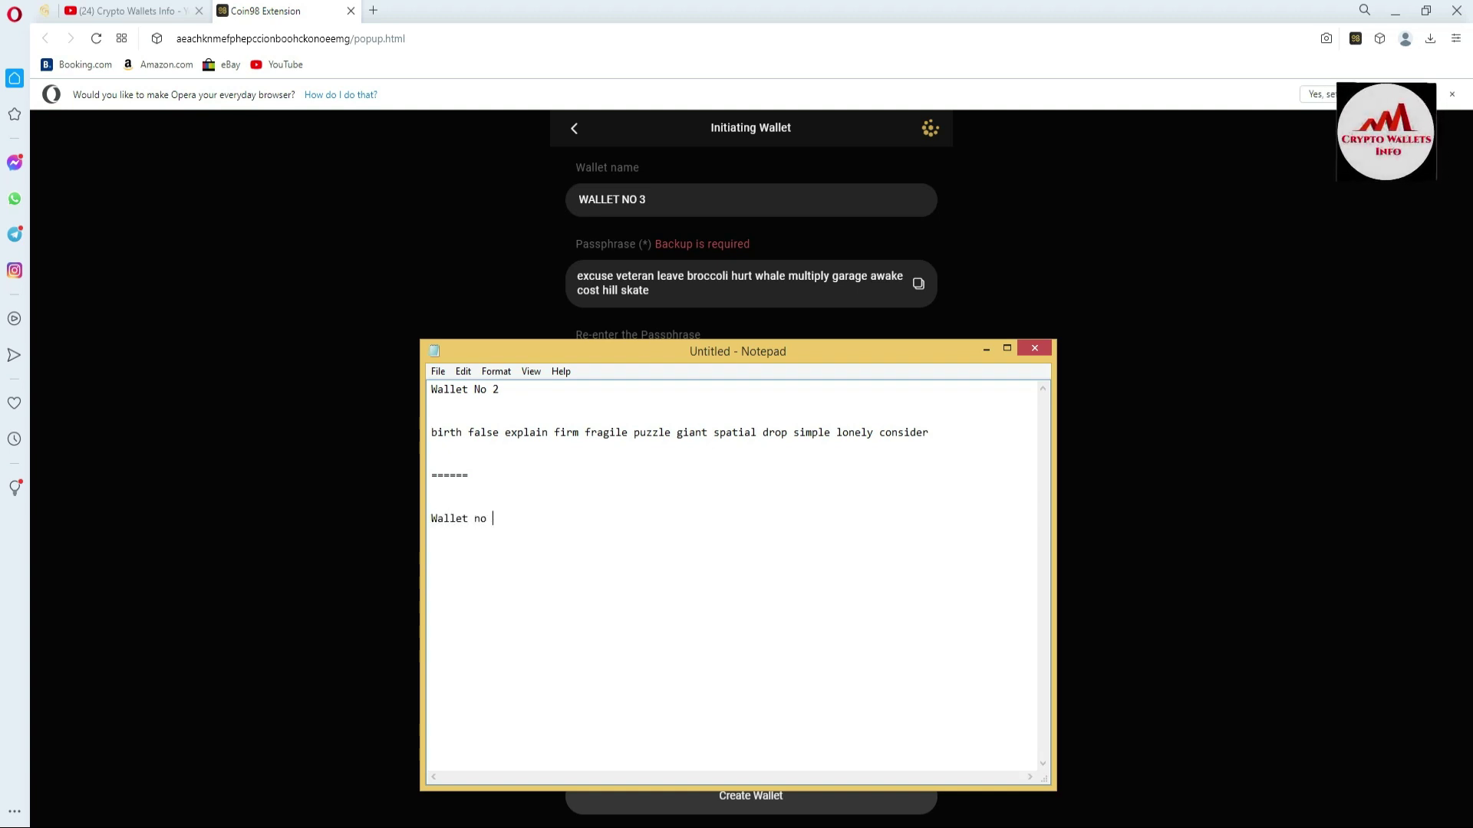
{"action": "key", "text": "Return"}
{"action": "key", "text": "Return"}
{"action": "key", "text": "ctrl+v"}
{"action": "type", "text": "-"}
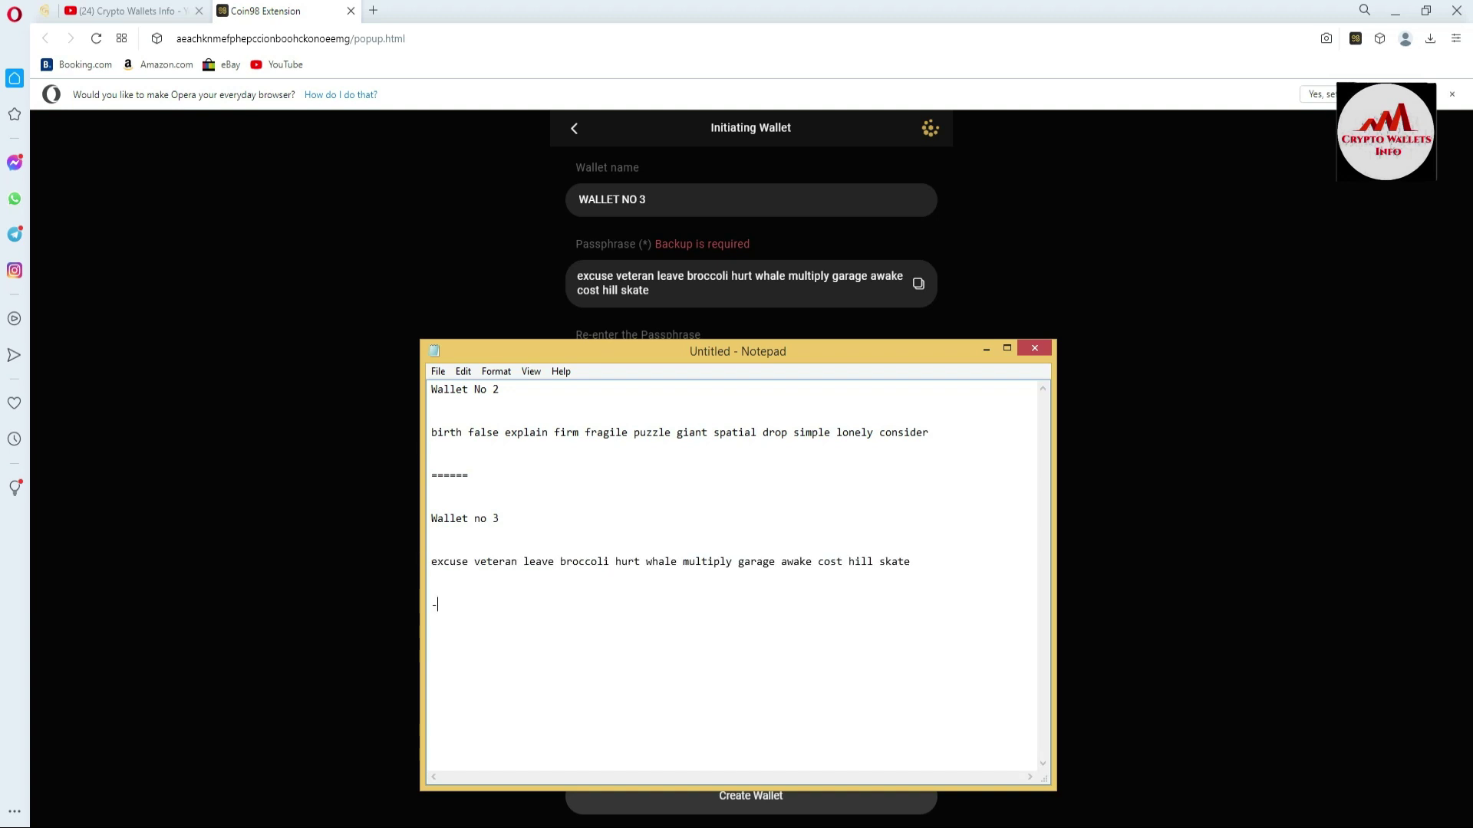
{"action": "type", "text": "------------"}
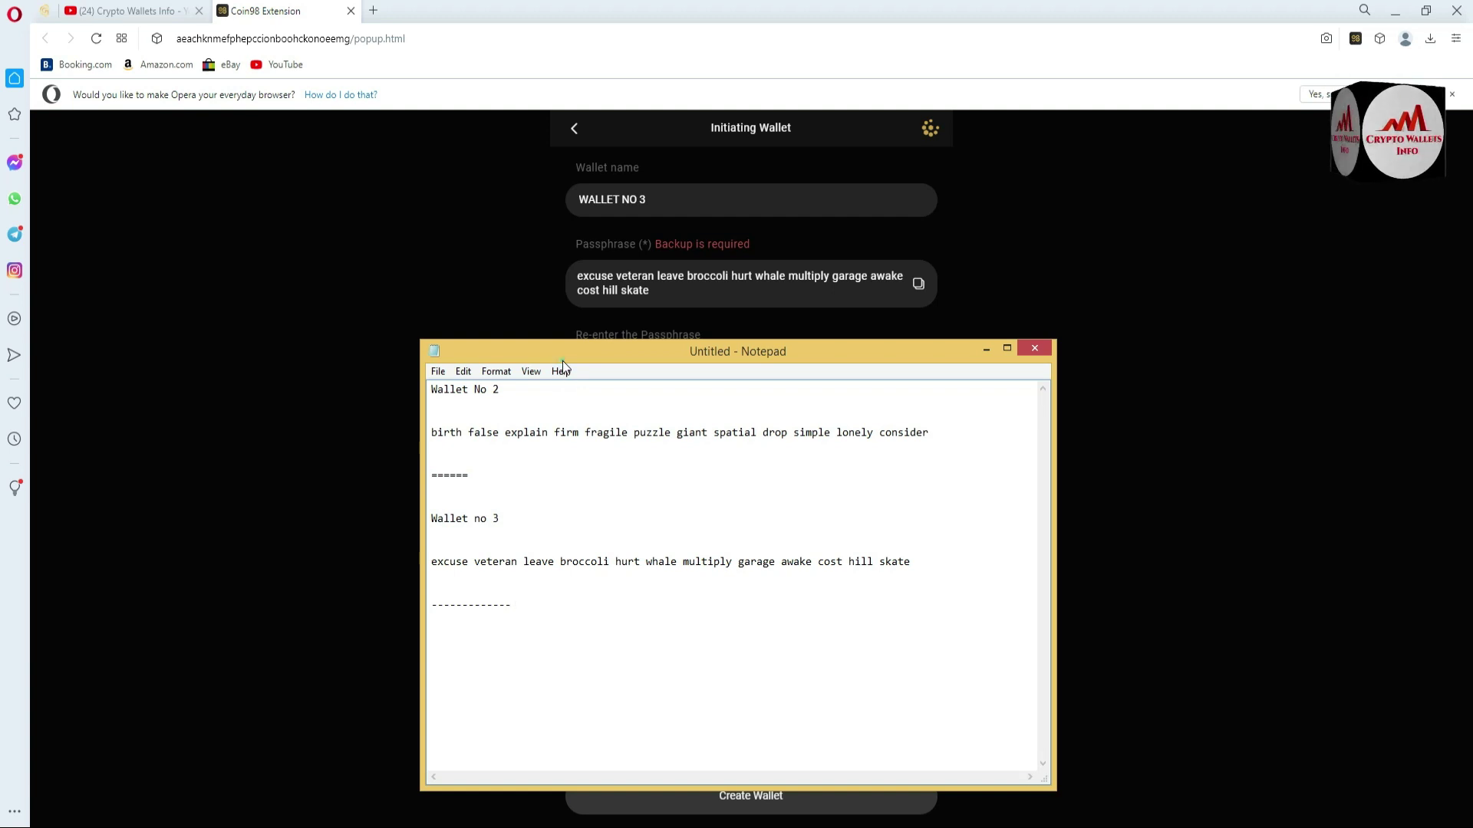
{"action": "left_click_drag", "start_coordinate": [574, 360], "coordinate": [919, 363]}
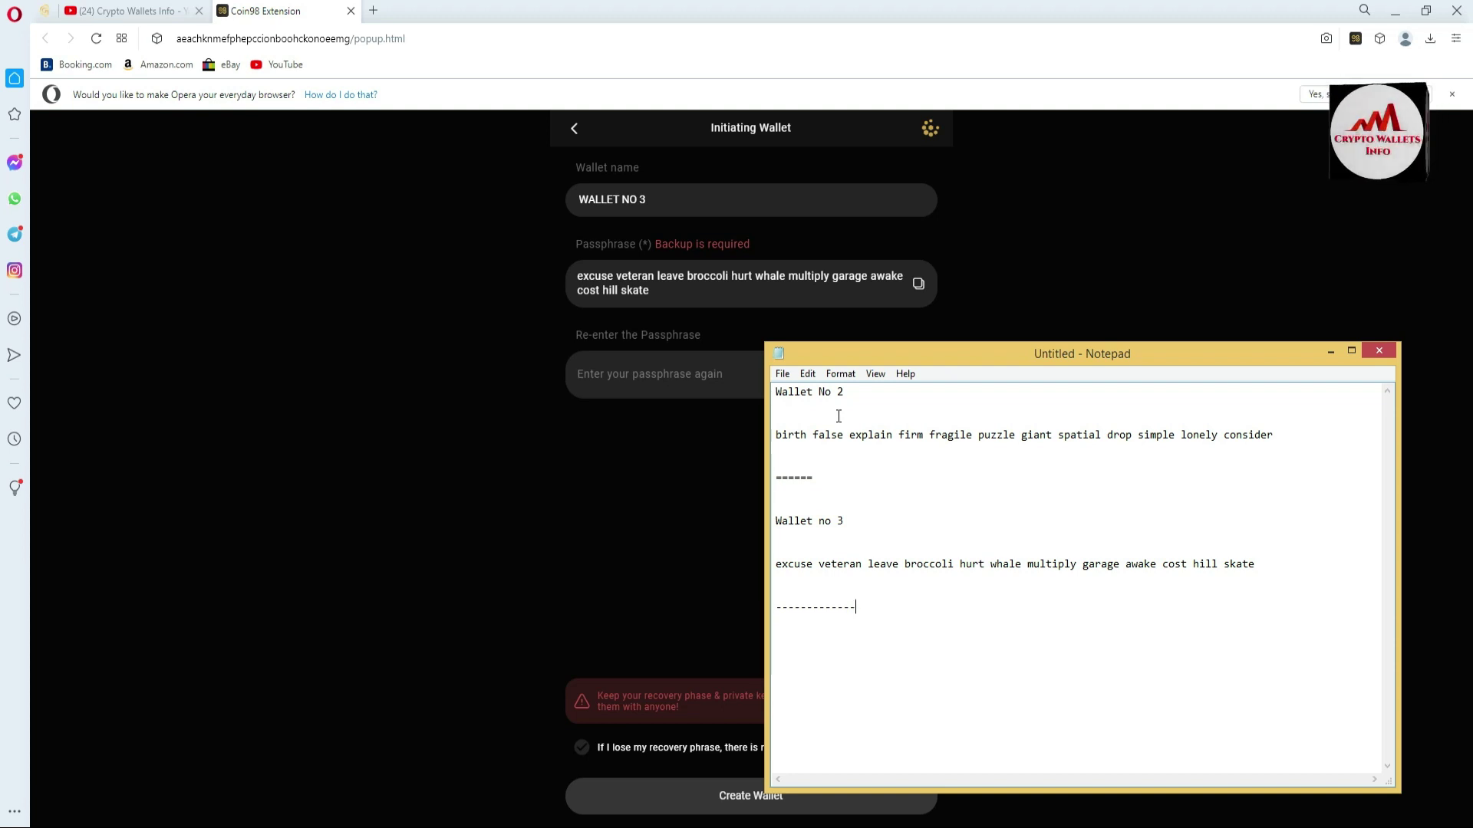
Accept the warning, paste the WALLET NO 3 passphrase into the re-entry field, and create the wallet.
{"action": "left_click", "coordinate": [458, 406]}
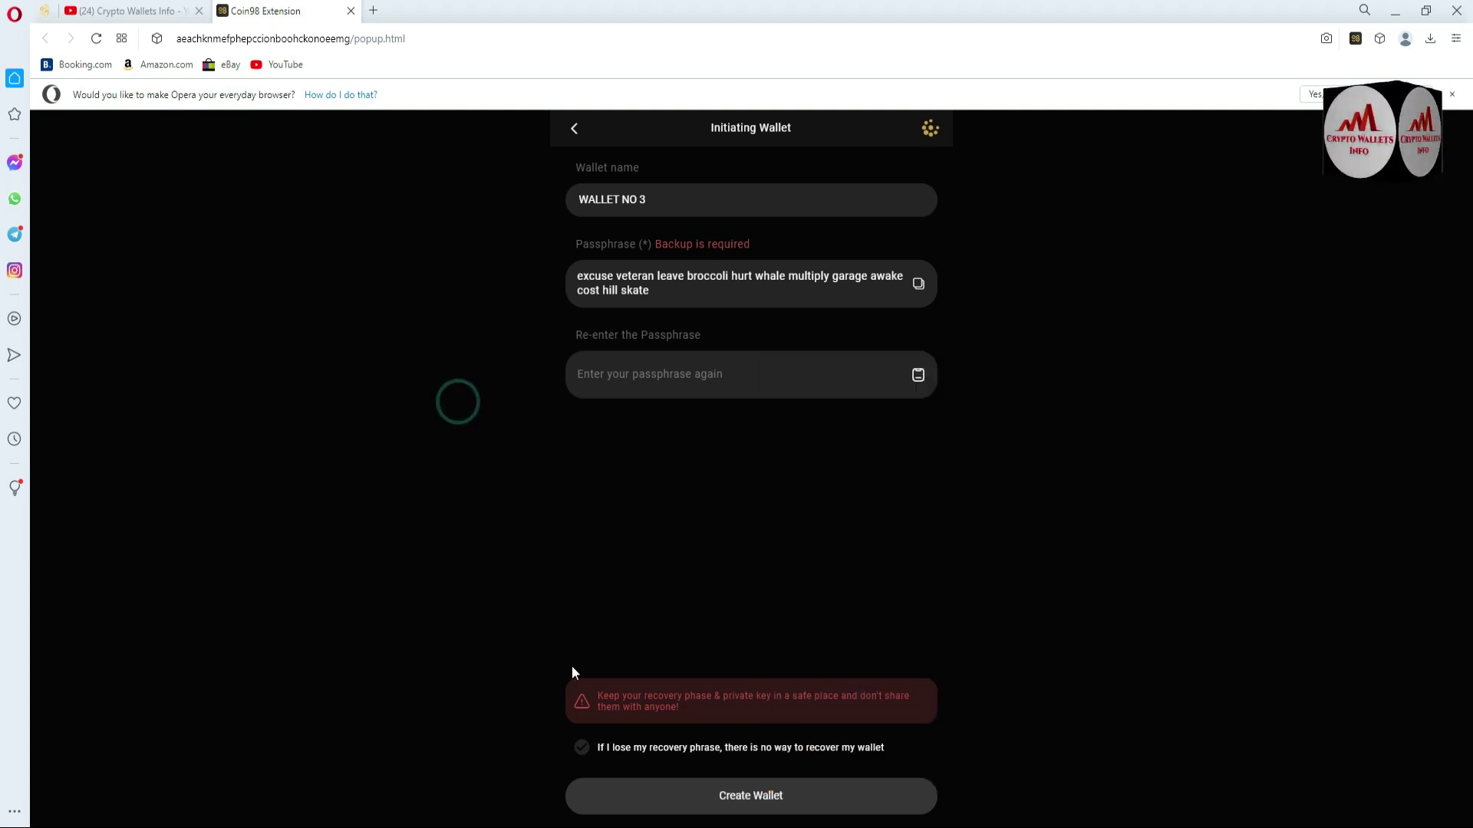
{"action": "left_click", "coordinate": [582, 755]}
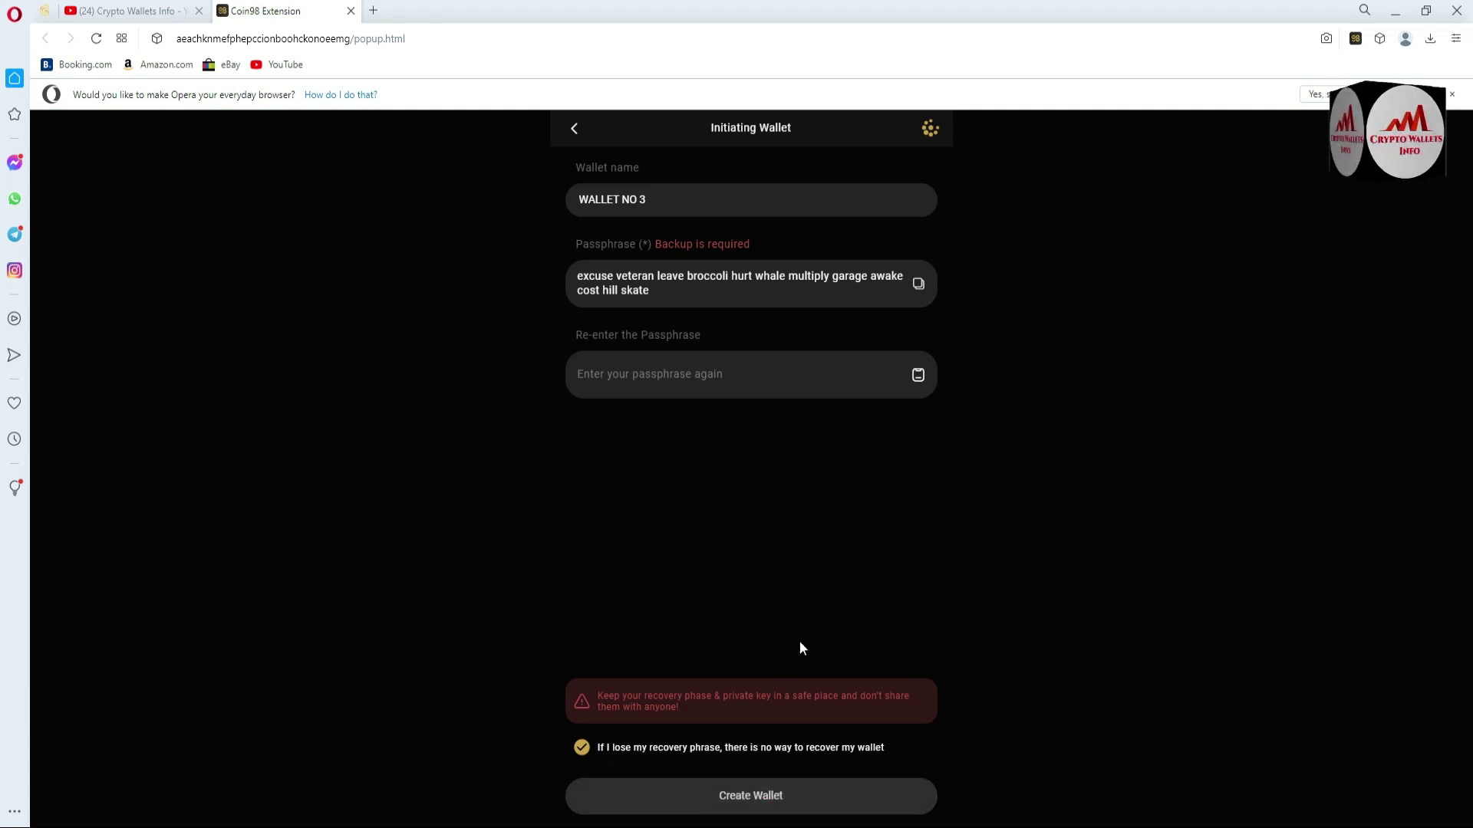
{"action": "left_click", "coordinate": [681, 365]}
{"action": "left_click", "coordinate": [923, 286]}
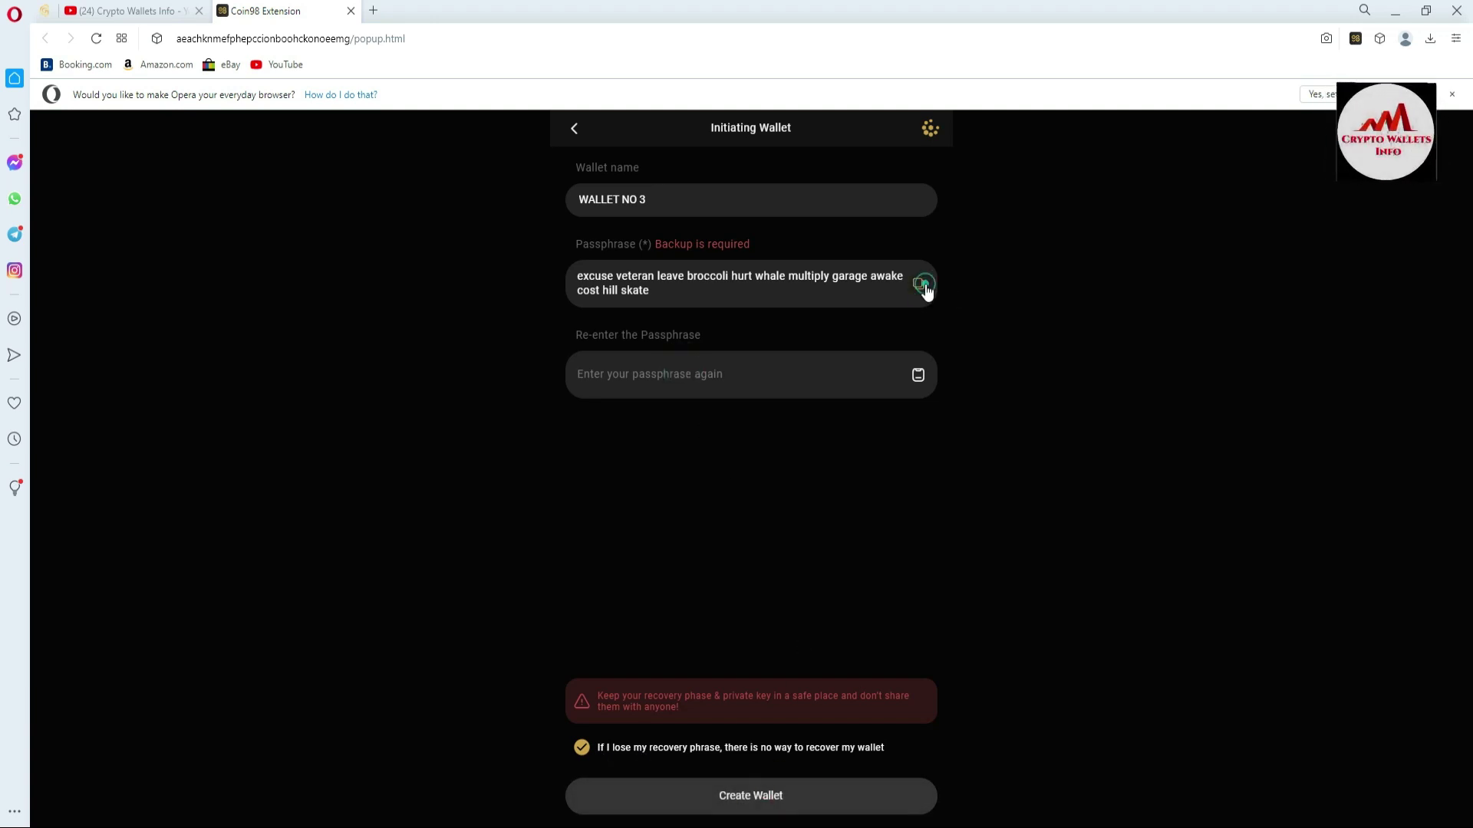
{"action": "left_click", "coordinate": [649, 372]}
{"action": "key", "text": "ctrl+v"}
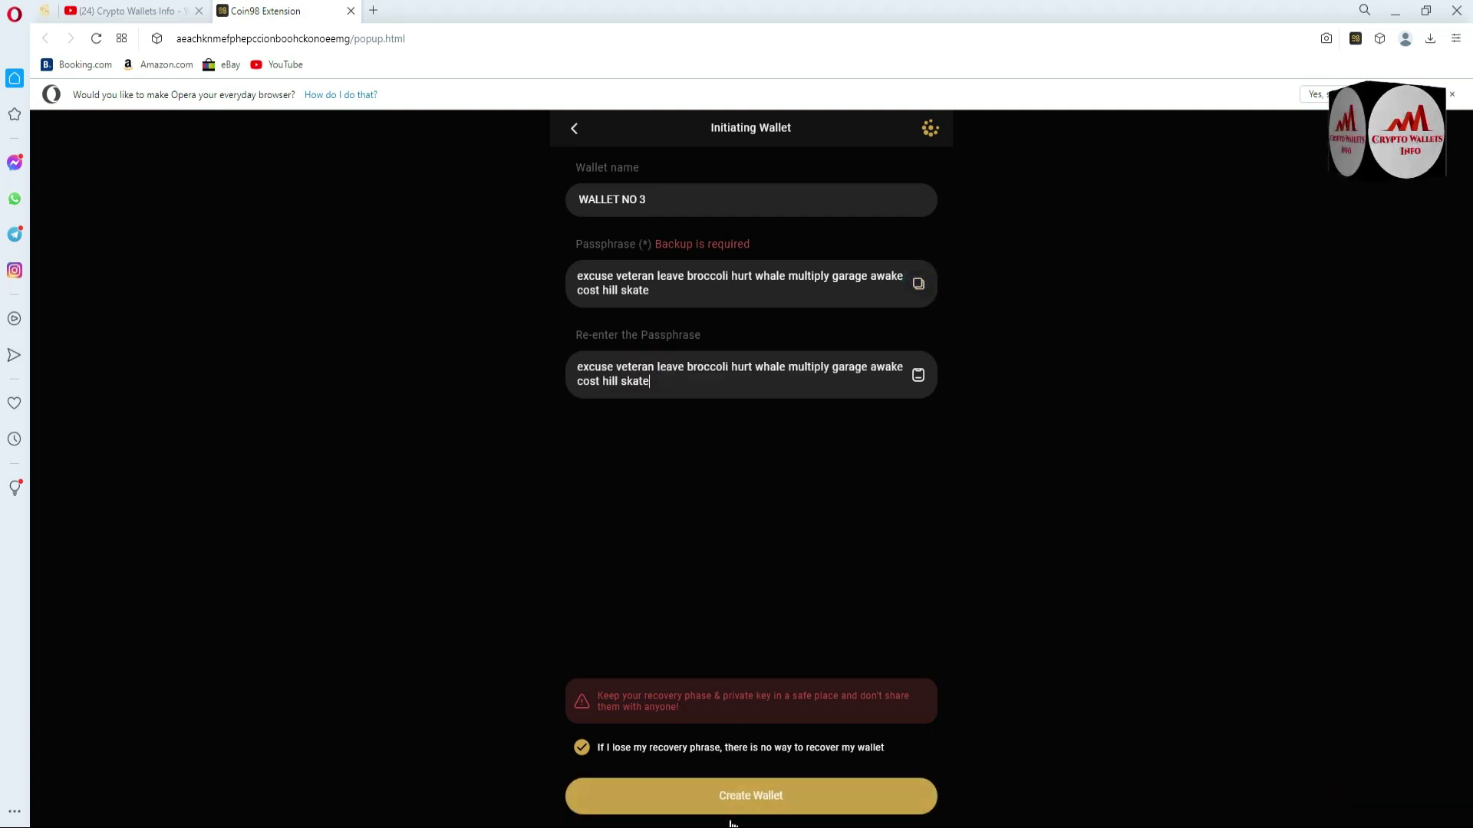
{"action": "left_click", "coordinate": [788, 795]}
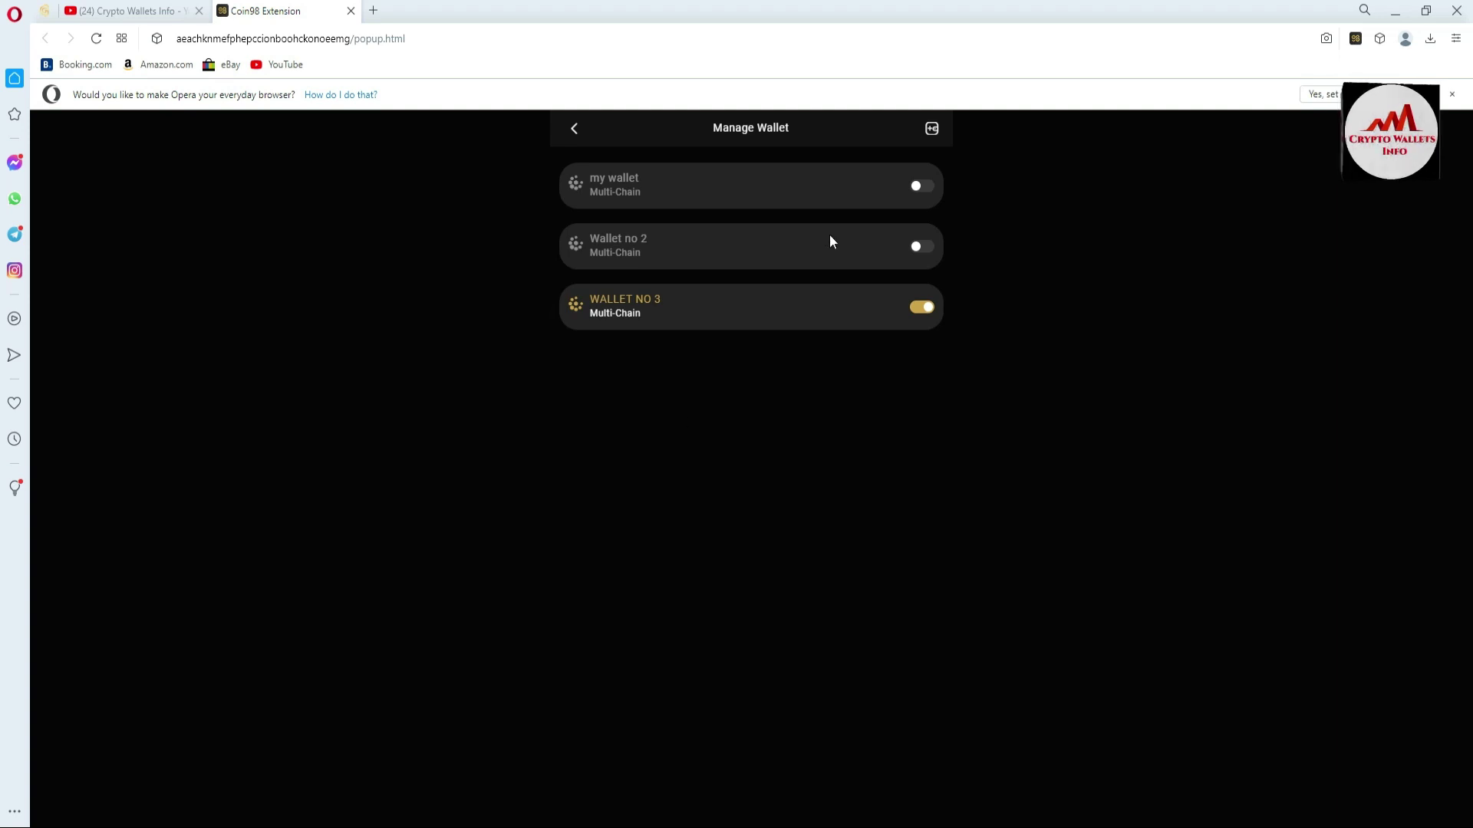
Make Wallet no 2, then my wallet, then WALLET NO 3 active in turn, and go back.
{"action": "left_click", "coordinate": [932, 251]}
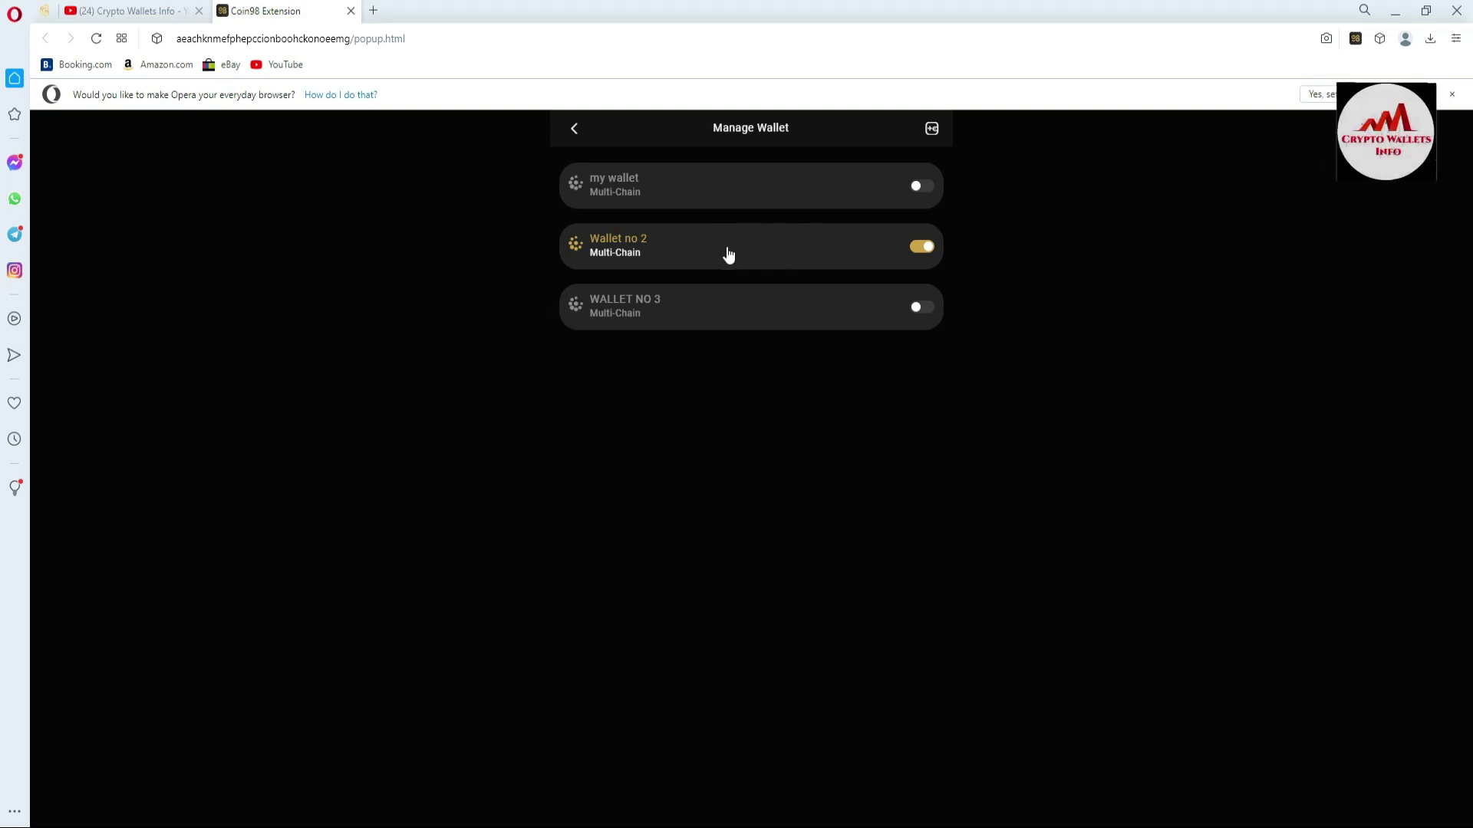
{"action": "left_click", "coordinate": [931, 190]}
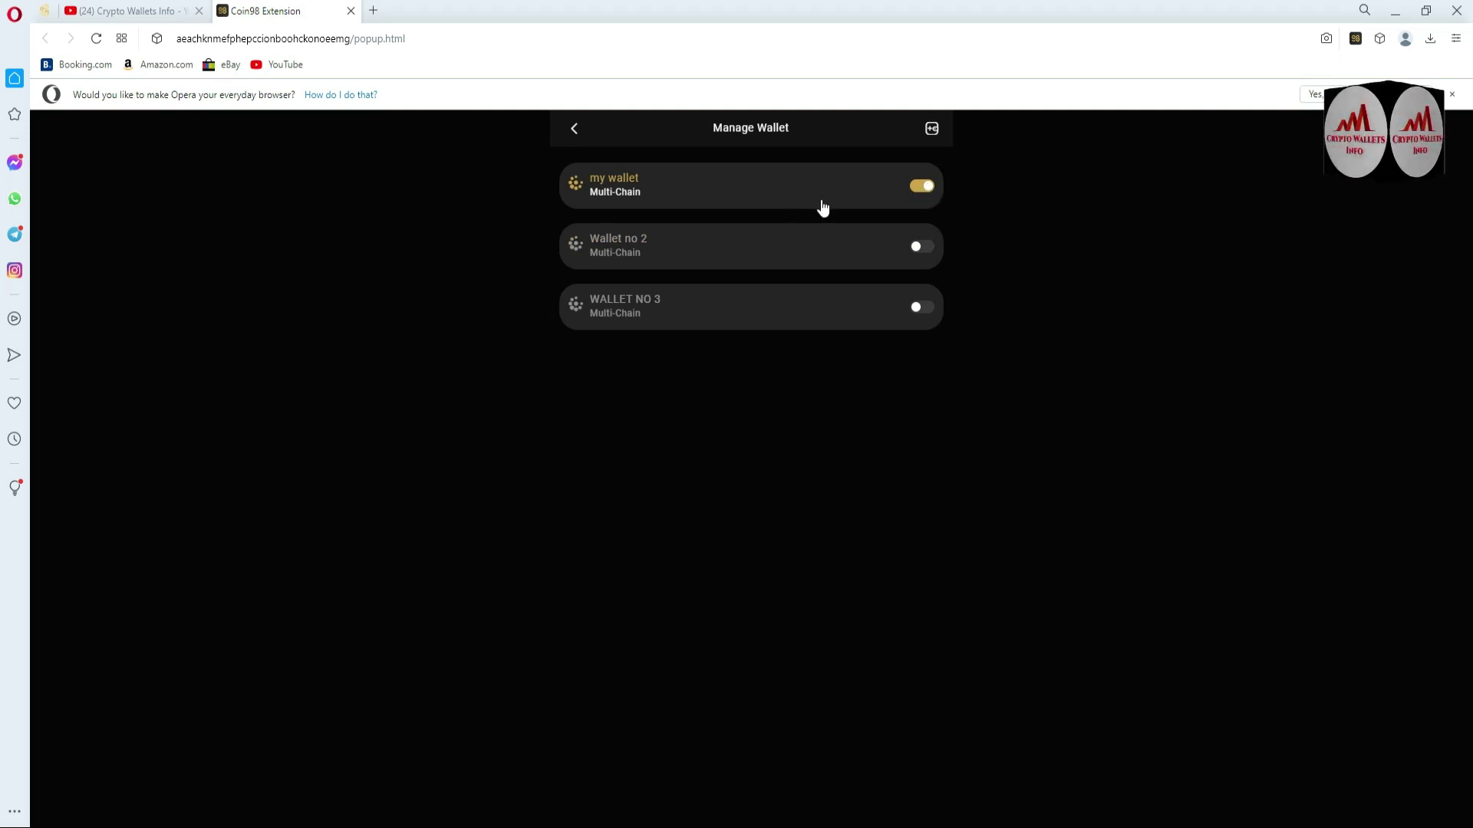
{"action": "left_click", "coordinate": [927, 317]}
{"action": "left_click", "coordinate": [577, 132]}
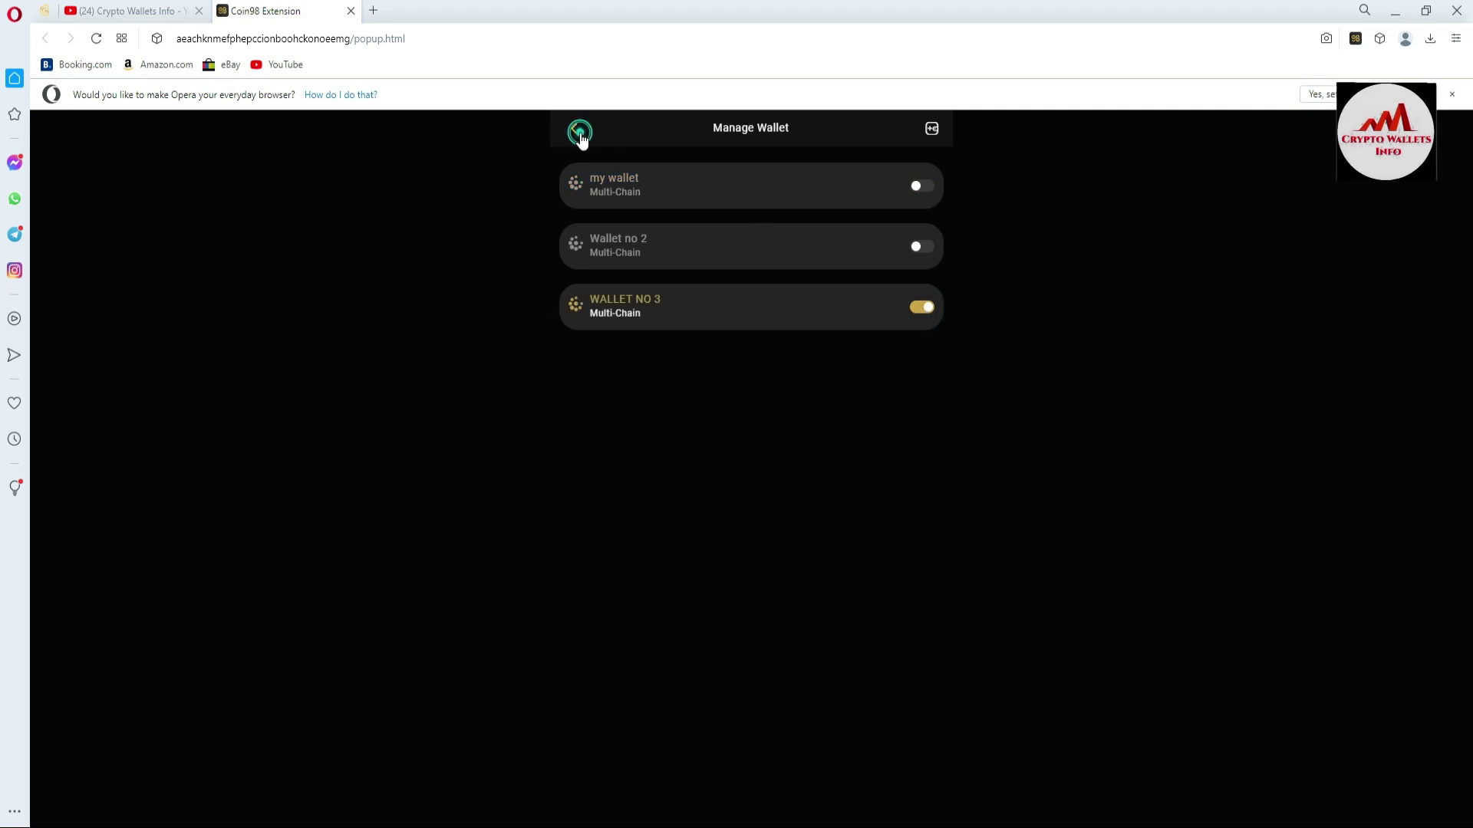